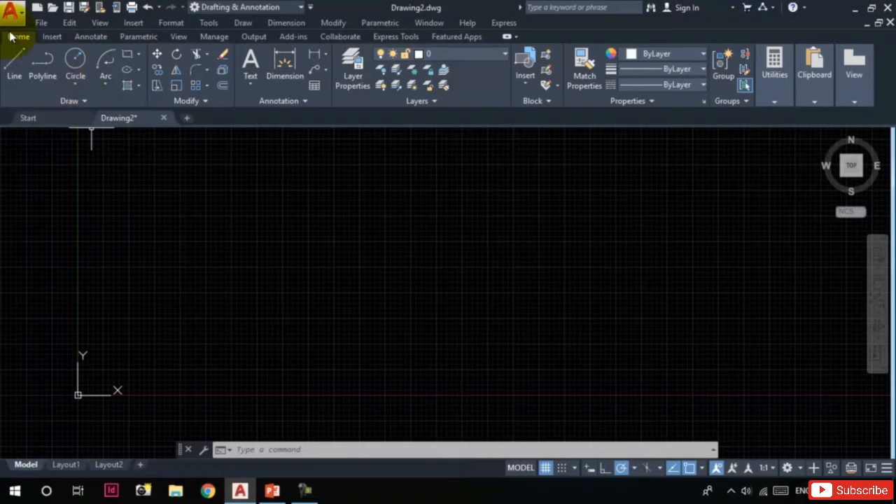
# Draw a freehand rectangle by two opposite corners, above and to the right of the origin
pyautogui.click(139, 54)
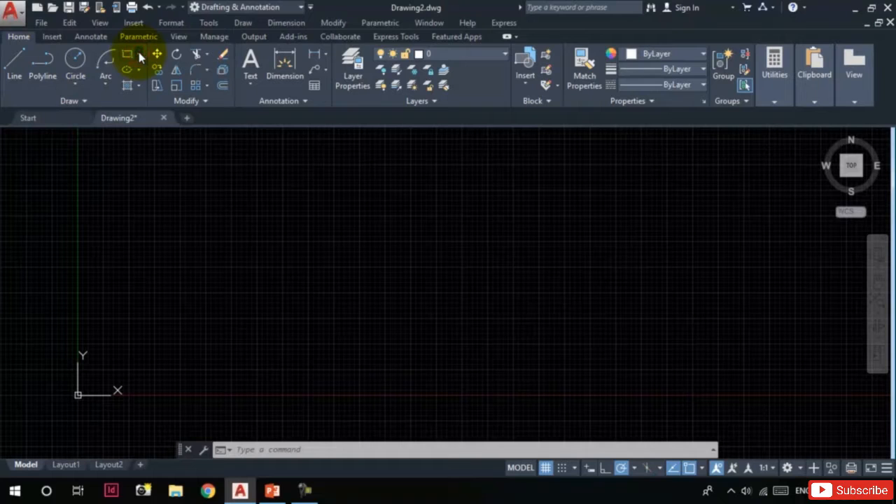
pyautogui.click(139, 54)
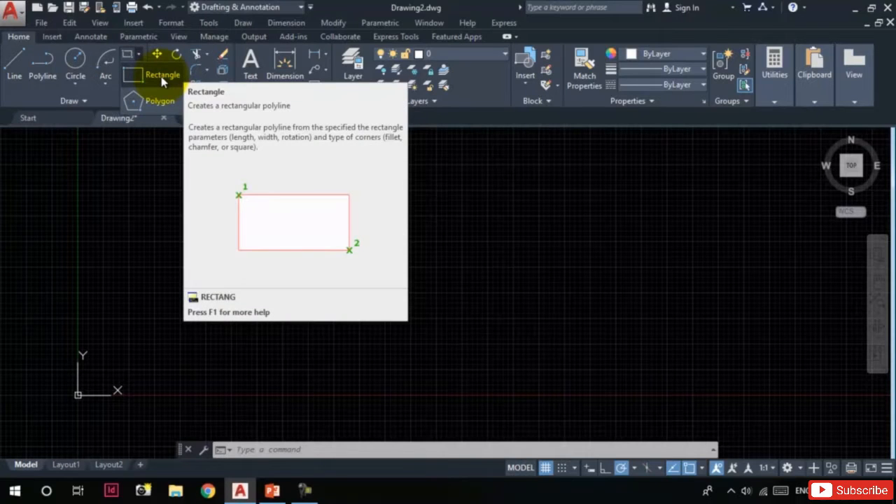
pyautogui.click(161, 76)
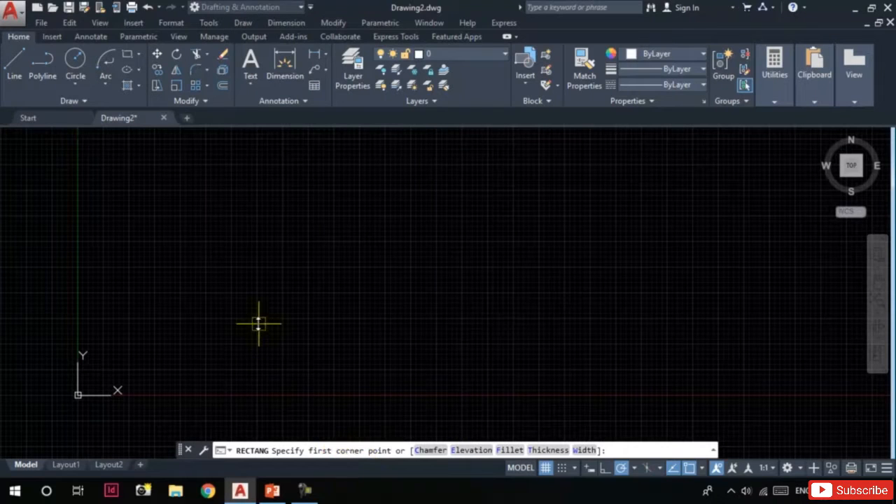
pyautogui.click(228, 341)
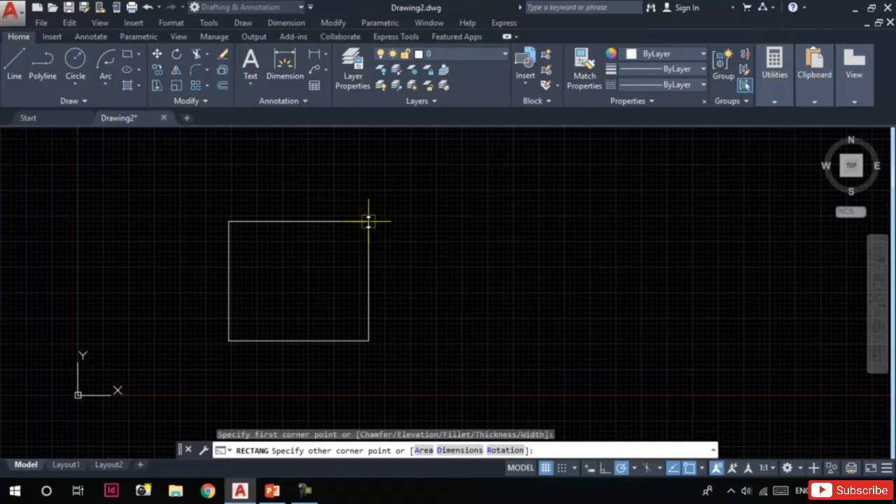
pyautogui.click(368, 221)
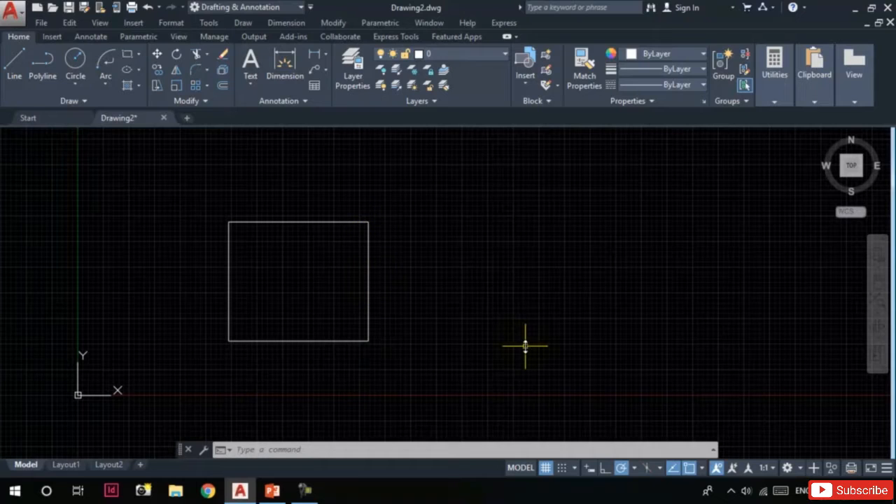
pyautogui.press('Escape')
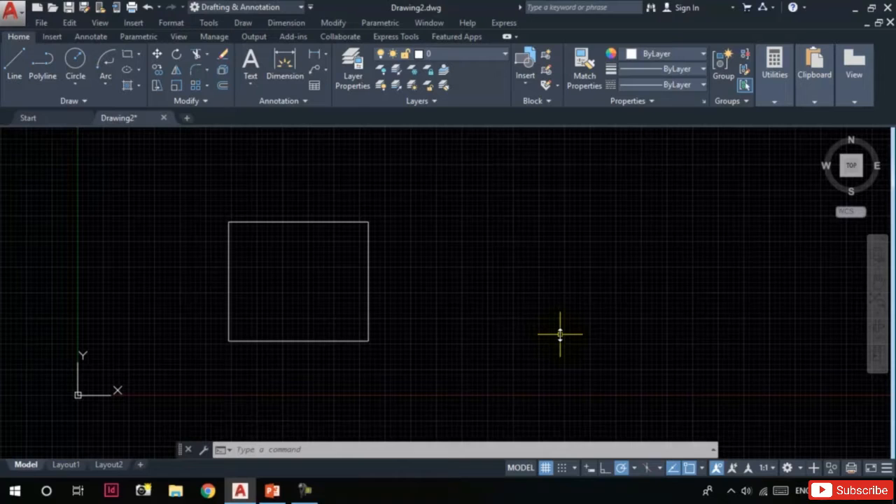
# Draw a second rectangle with length 15 and width 10 by its dimensions, to the right of the first rectangle
pyautogui.write('REC')
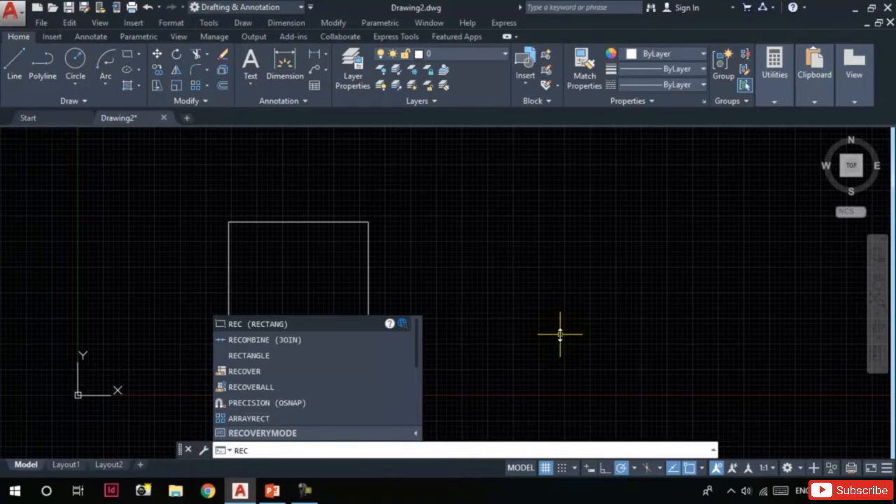
pyautogui.press('Return')
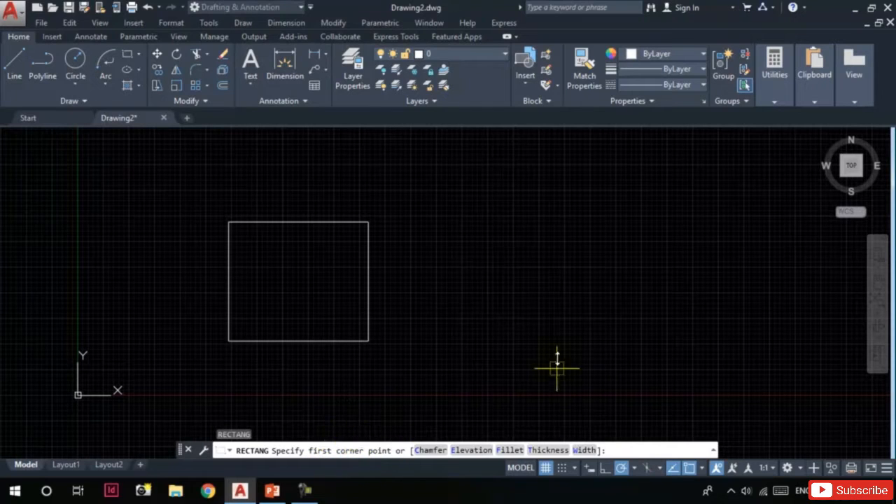
pyautogui.click(523, 325)
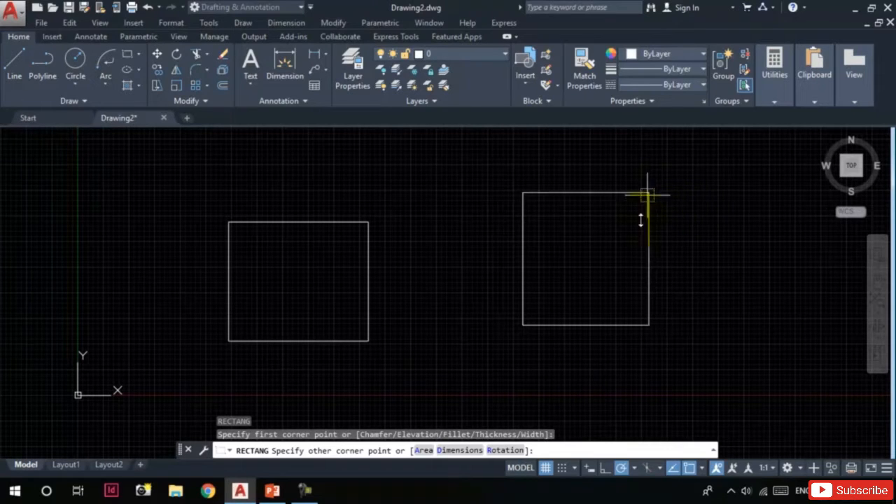
pyautogui.click(451, 453)
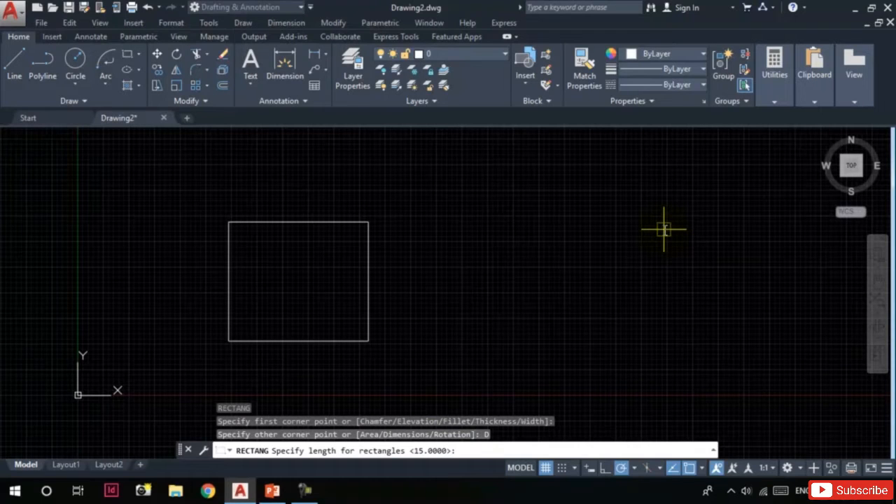
pyautogui.press('Return')
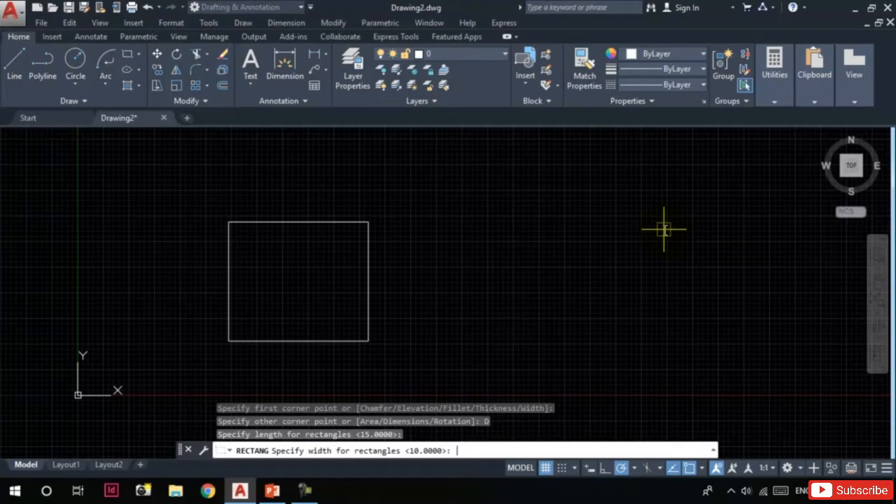
pyautogui.press('Return')
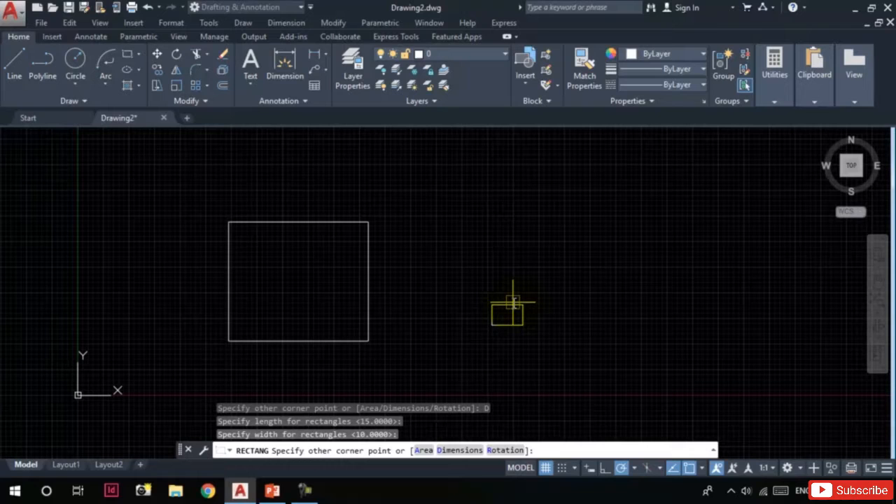
pyautogui.scroll(4, 563, 316)
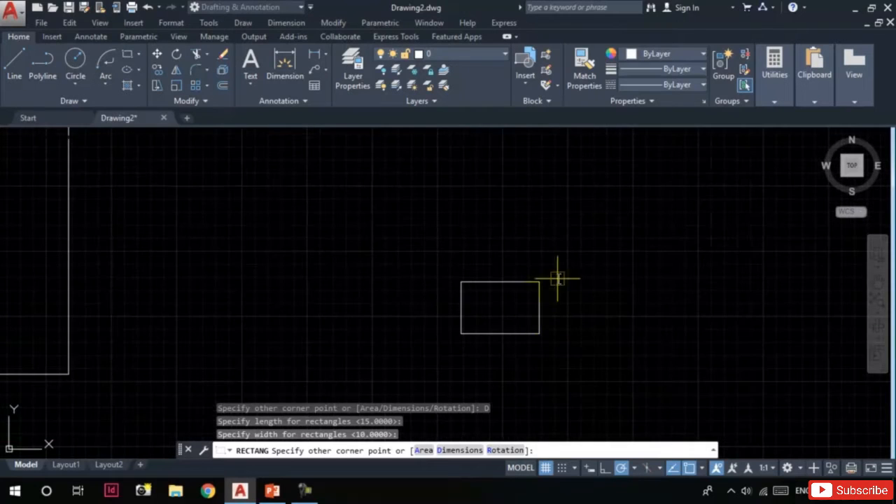
pyautogui.click(587, 233)
pyautogui.scroll(-4, 574, 268)
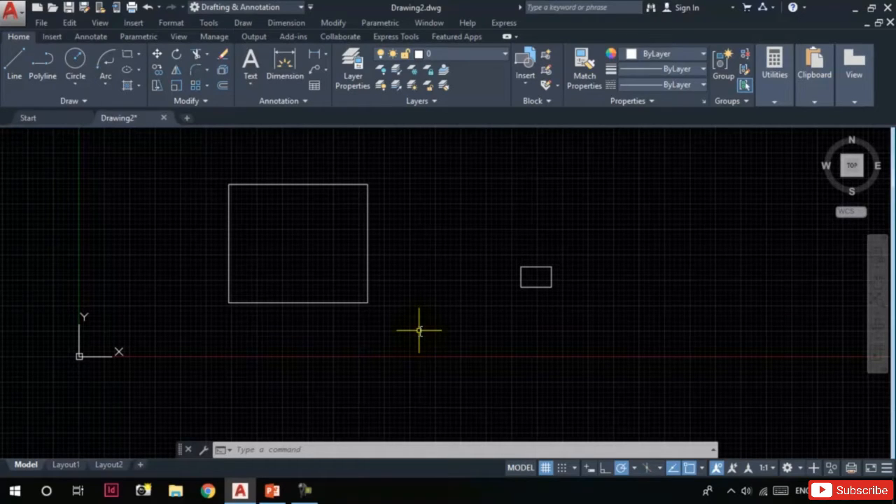
# Draw a rectangle by area to the right of the 15 by 10 one, with area 150 and length 15
pyautogui.press('Return')
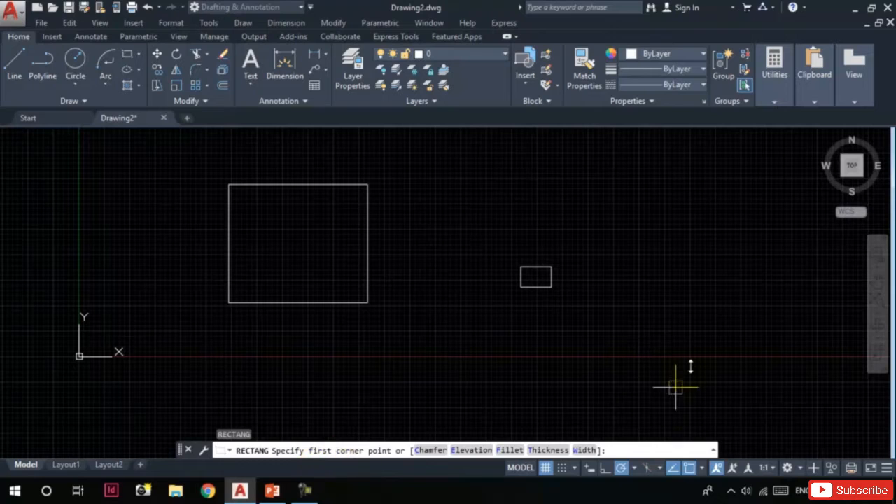
pyautogui.click(622, 297)
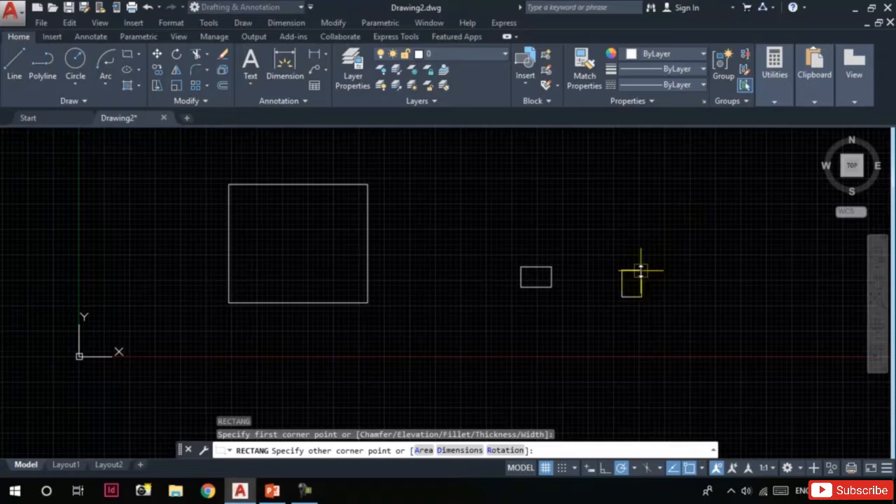
pyautogui.click(422, 451)
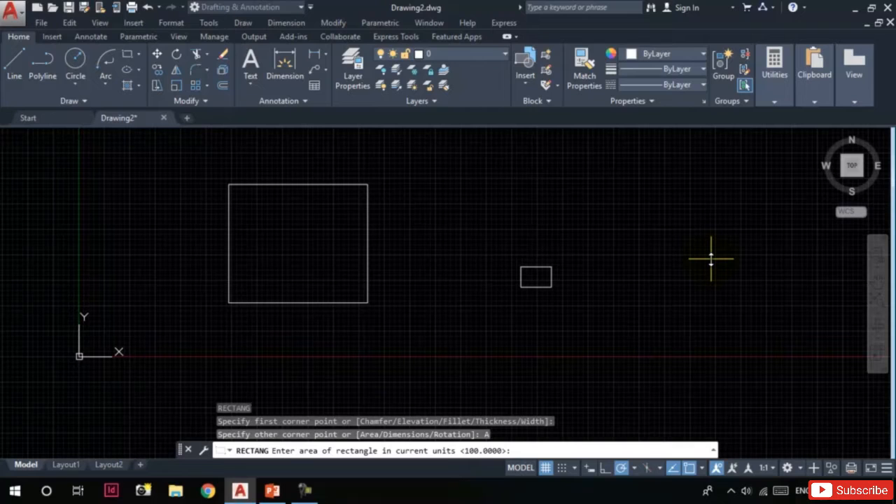
pyautogui.write('150')
pyautogui.press('Return')
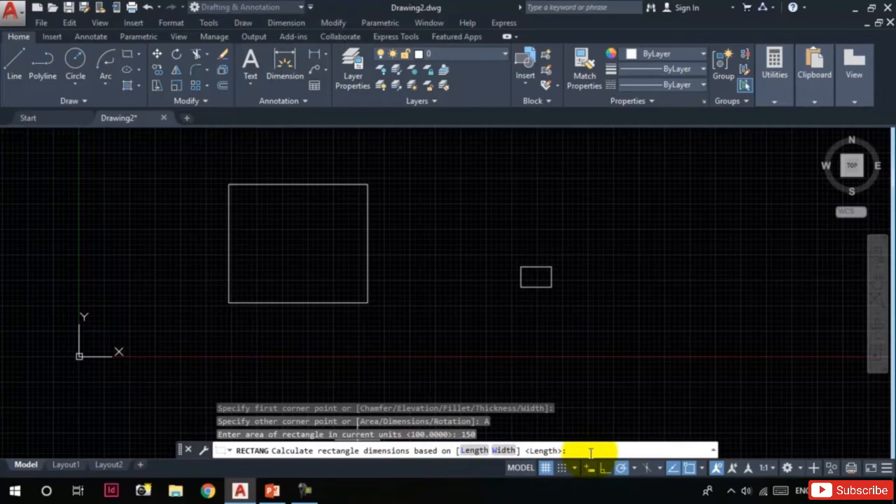
pyautogui.press('Return')
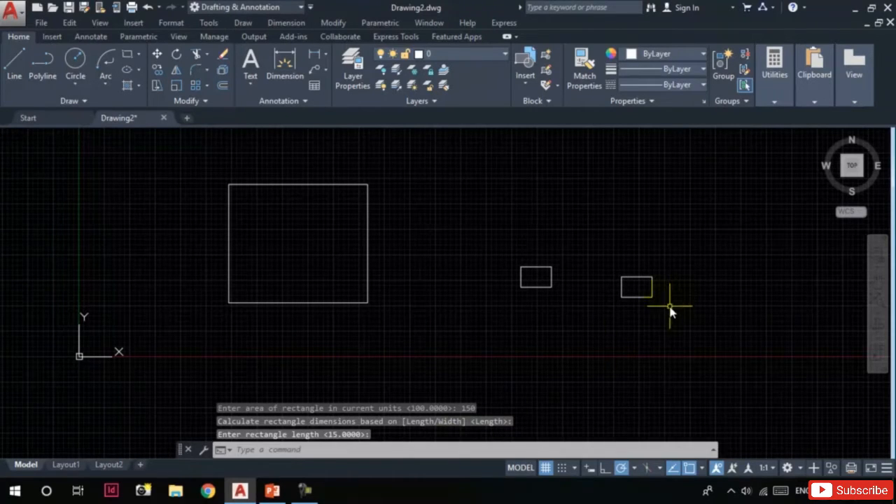
pyautogui.scroll(2, 670, 310)
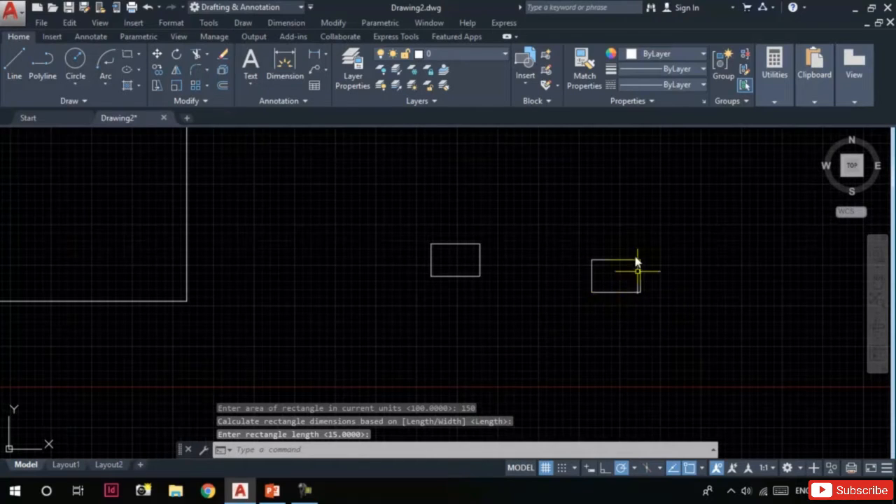
pyautogui.press('Escape')
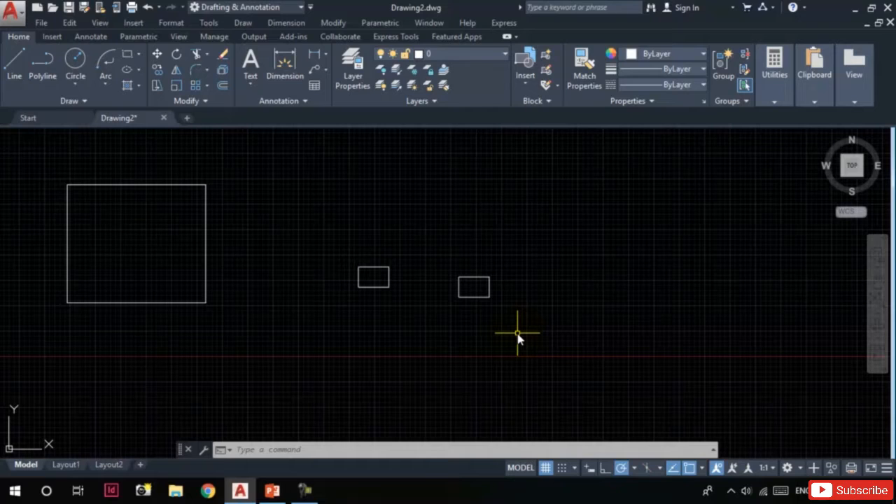
# Draw a rectangle rotated 70 degrees, 15 long and 10 wide, to the right of the other small rectangles
pyautogui.write('rec')
pyautogui.press('Return')
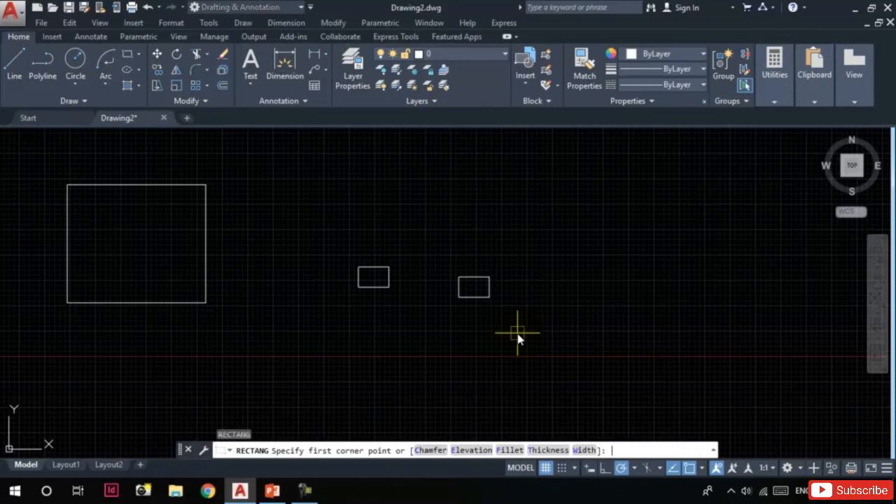
pyautogui.click(586, 287)
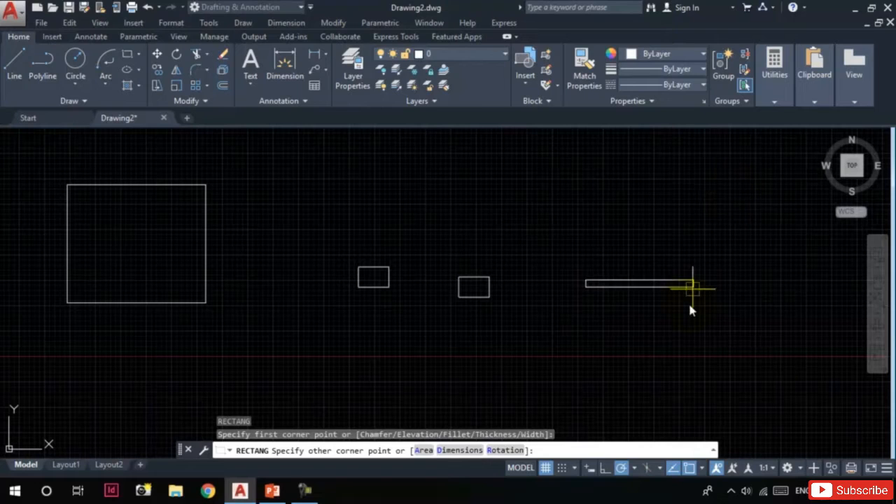
pyautogui.click(502, 452)
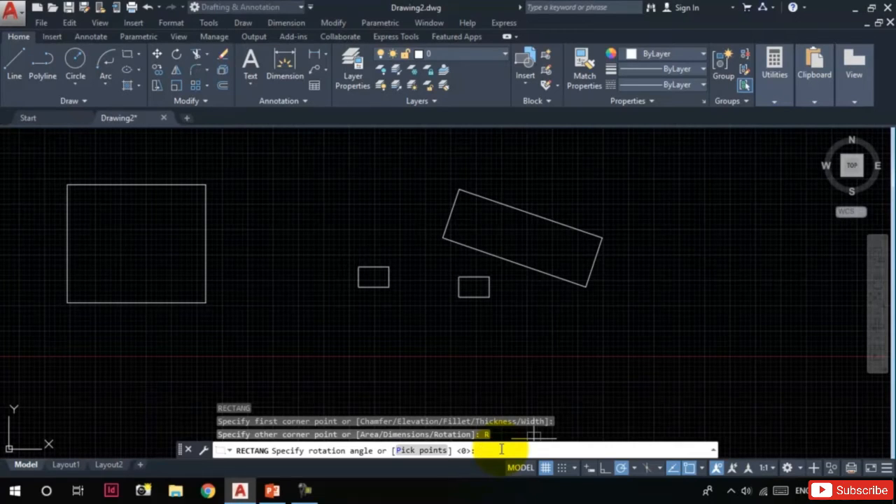
pyautogui.write('70')
pyautogui.press('Return')
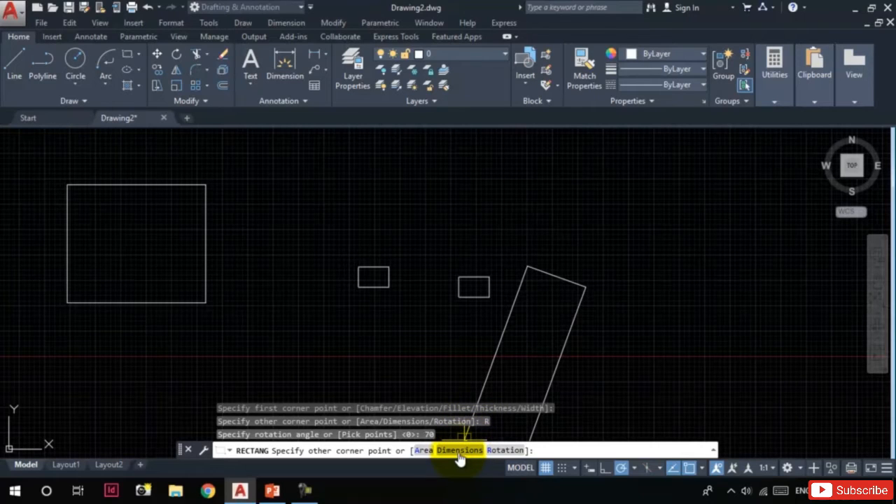
pyautogui.click(459, 452)
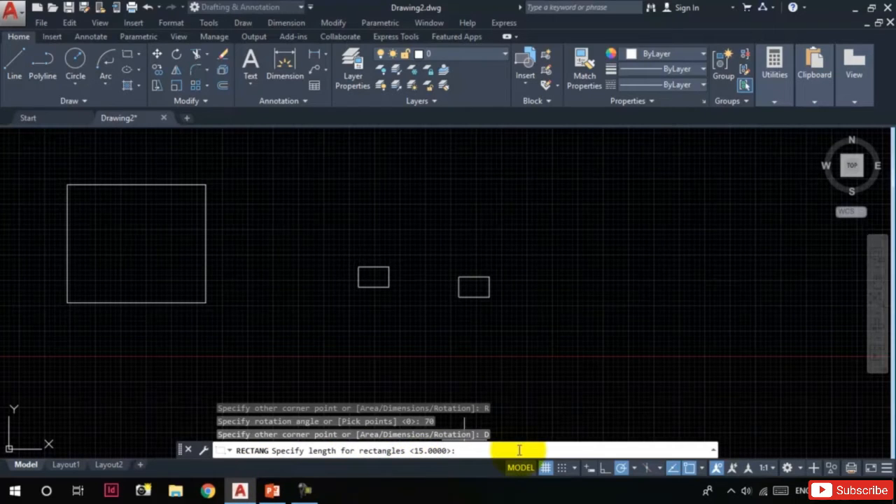
pyautogui.press('Return')
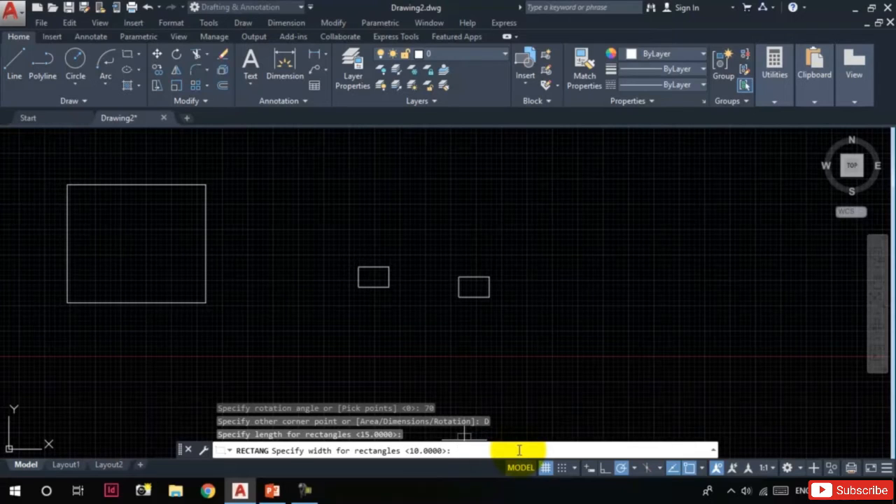
pyautogui.press('Return')
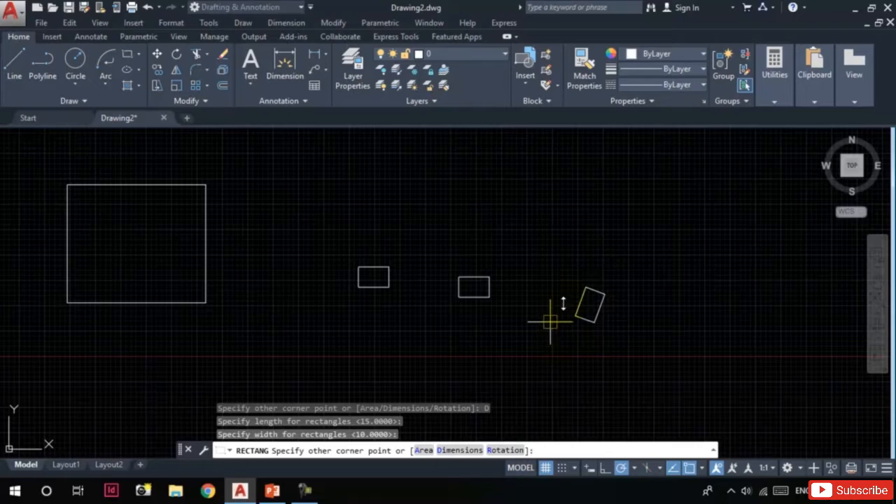
pyautogui.click(637, 217)
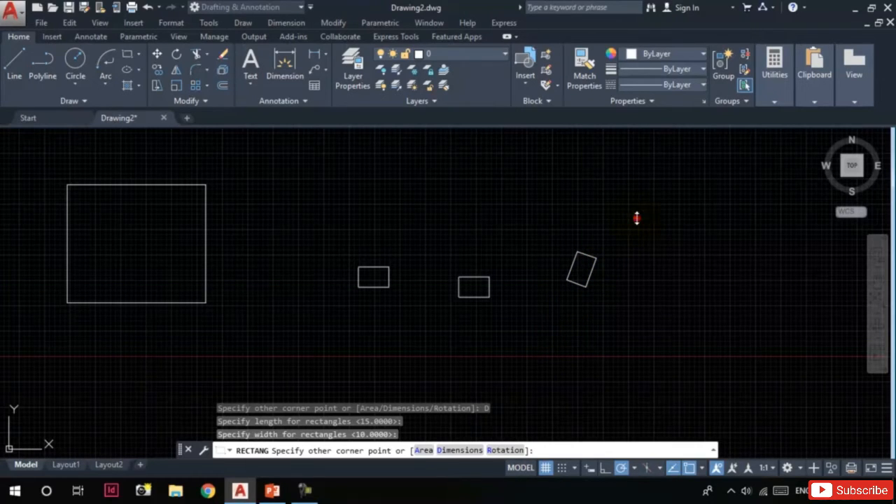
# Draw a freehand rectangle with 3 by 3 chamfered corners above the small rectangles
pyautogui.scroll(4, 532, 350)
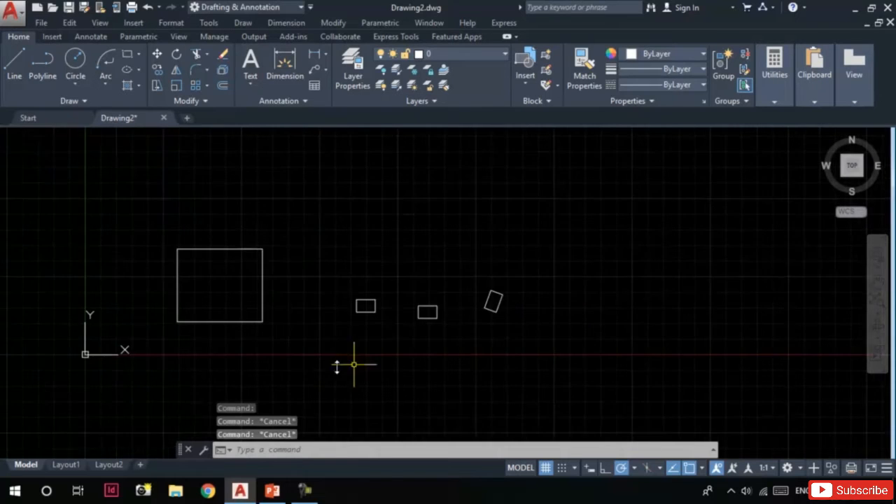
pyautogui.moveTo(334, 373); pyautogui.dragTo(455, 338, button='middle')
pyautogui.moveTo(541, 311); pyautogui.dragTo(529, 369, button='middle')
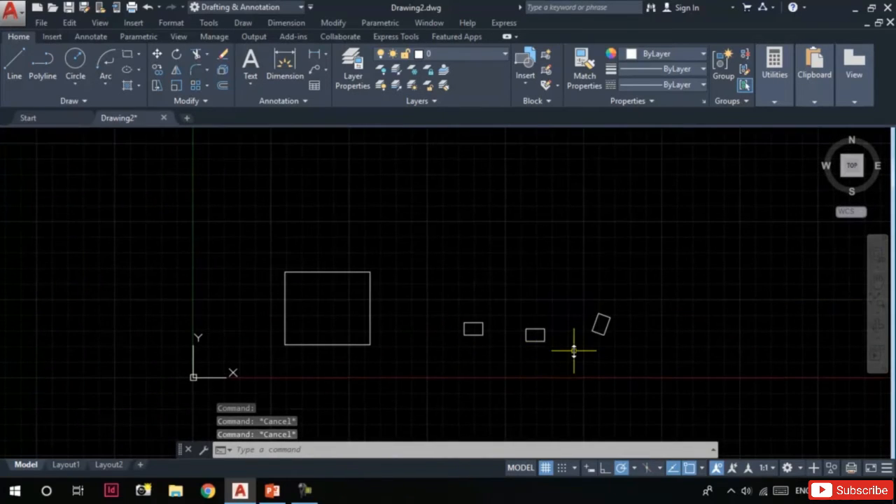
pyautogui.write('rec')
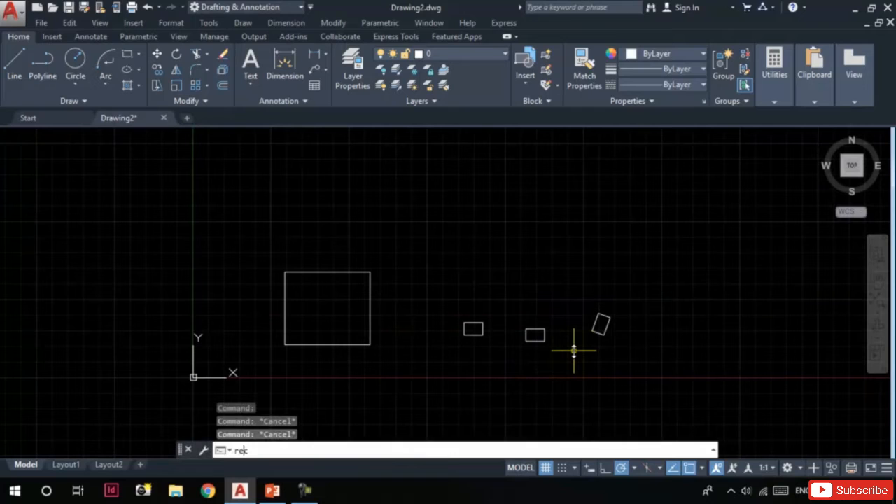
pyautogui.press('Return')
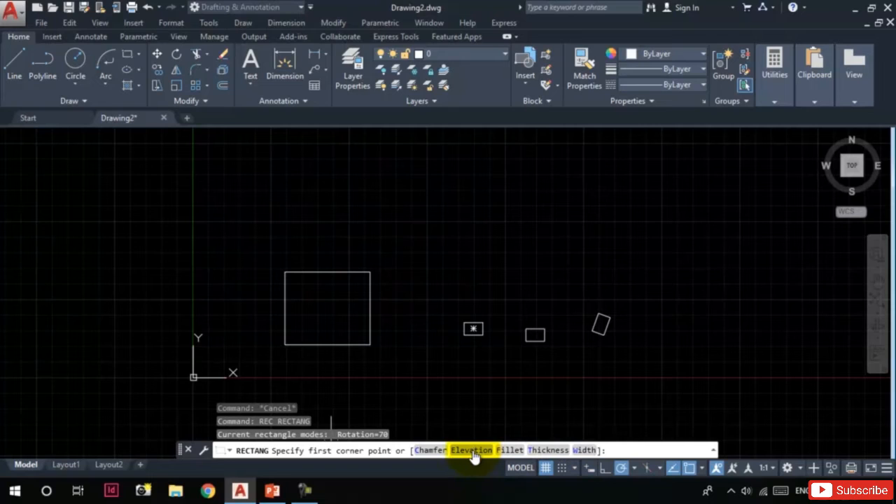
pyautogui.click(430, 451)
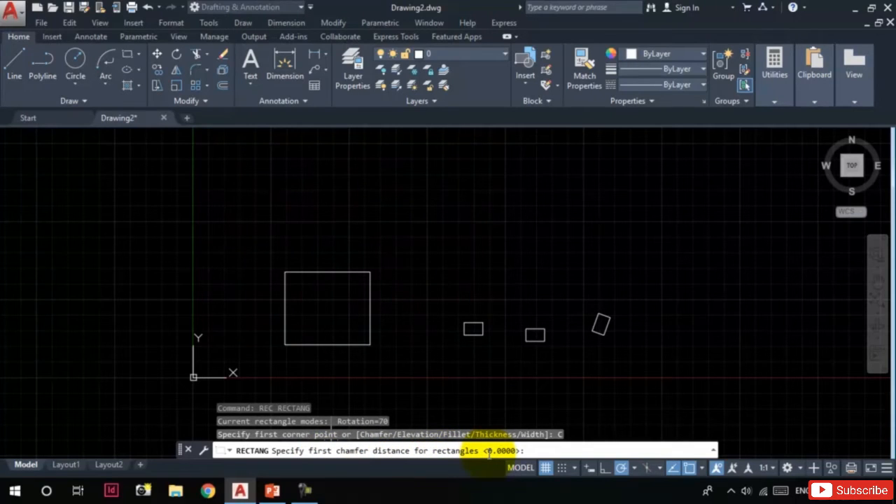
pyautogui.write('3')
pyautogui.press('Return')
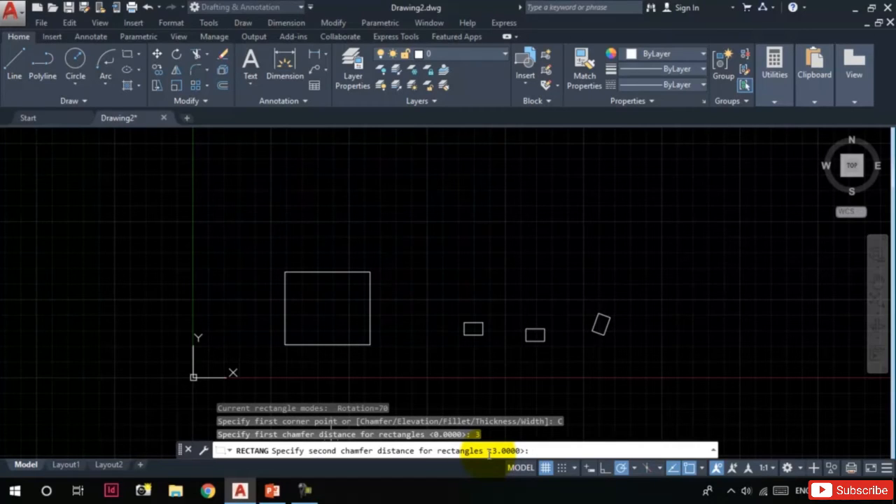
pyautogui.press('Return')
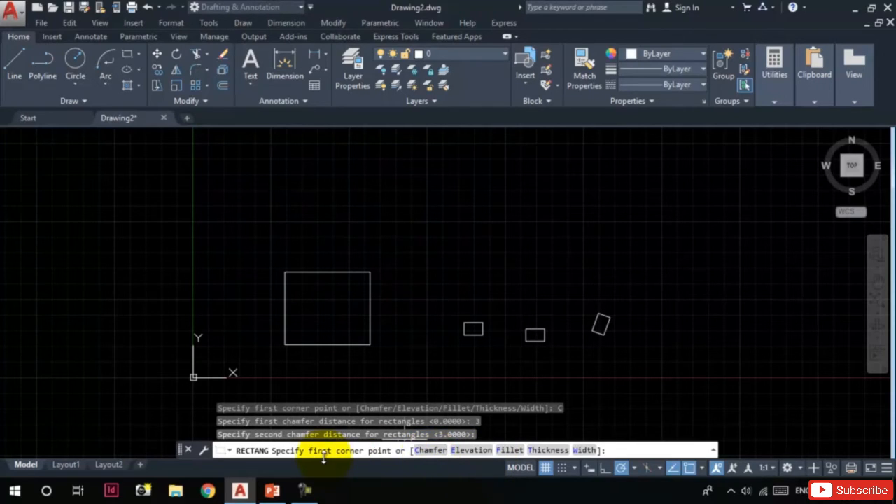
pyautogui.click(485, 263)
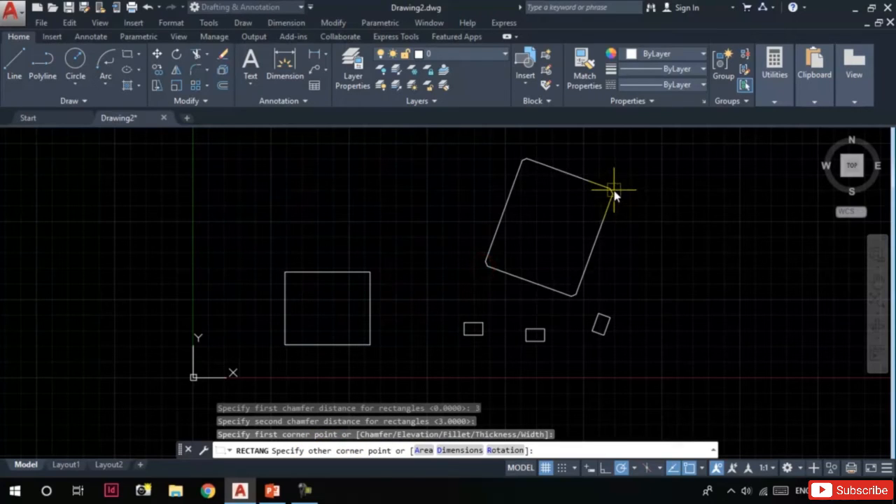
pyautogui.click(613, 189)
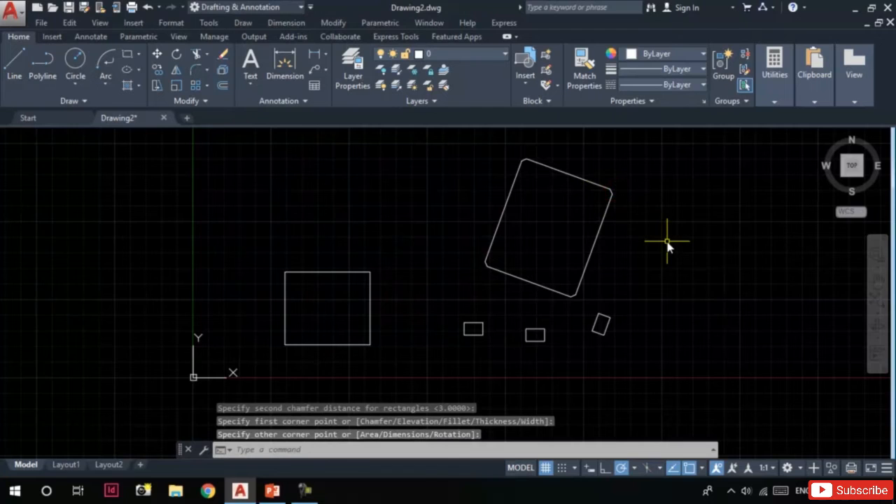
# Examine the chamfered corners of the new tilted rectangle up close
pyautogui.moveTo(718, 302); pyautogui.dragTo(610, 300, button='middle')
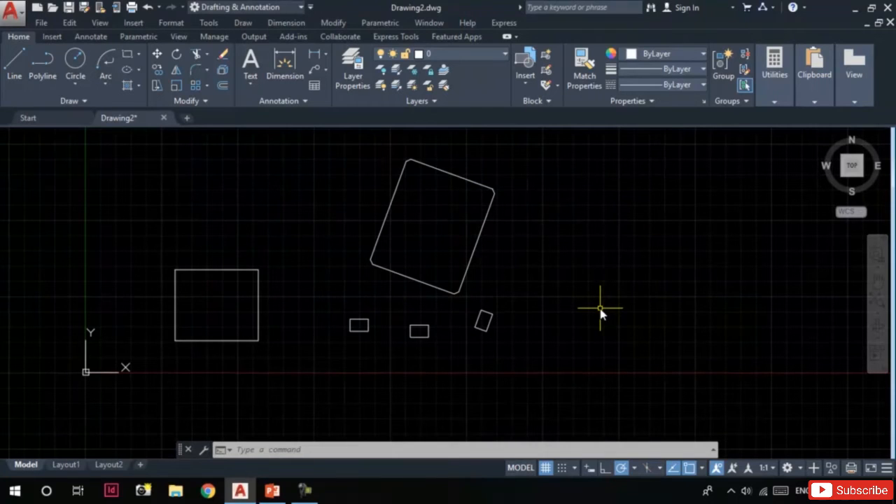
pyautogui.scroll(5, 462, 300)
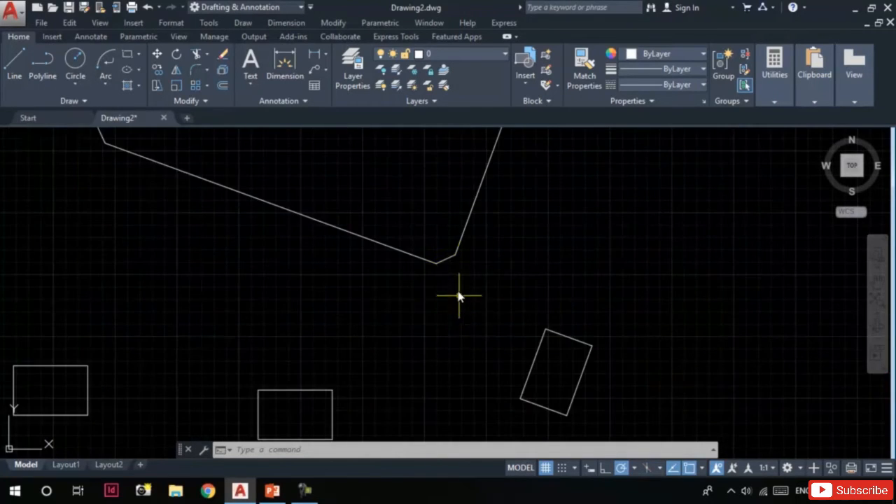
pyautogui.moveTo(462, 300); pyautogui.dragTo(412, 346, button='middle')
pyautogui.scroll(-2, 392, 293)
pyautogui.scroll(-1, 387, 297)
pyautogui.scroll(3, 417, 355)
pyautogui.moveTo(365, 215); pyautogui.dragTo(364, 327, button='middle')
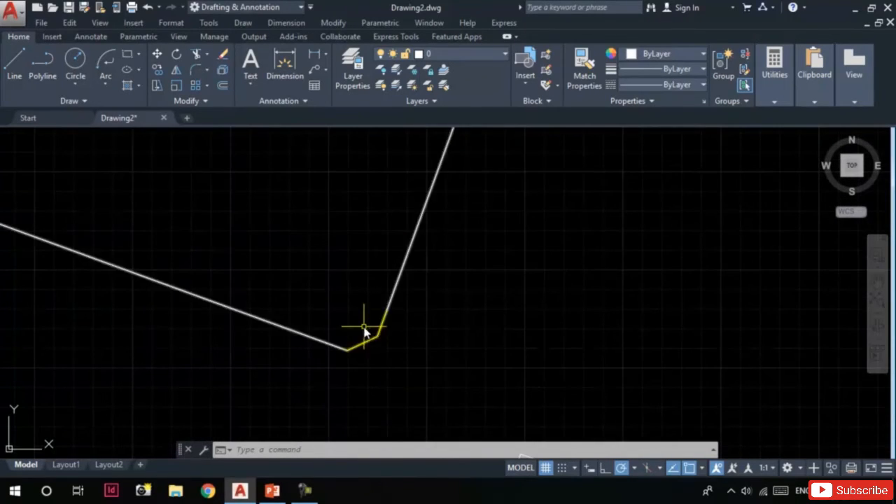
pyautogui.scroll(-5, 357, 350)
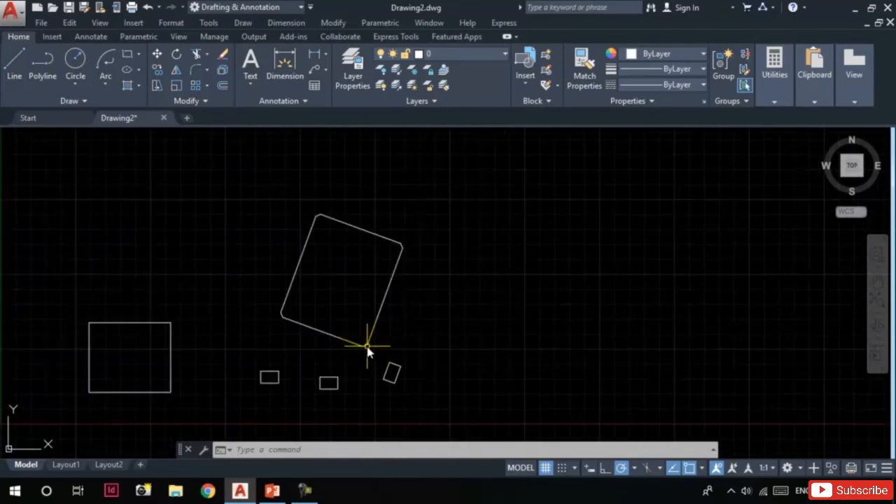
pyautogui.scroll(7, 372, 341)
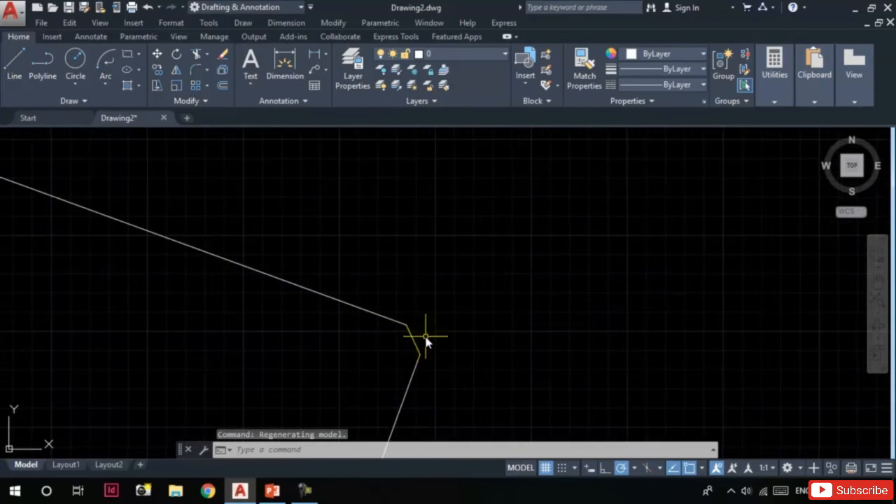
pyautogui.scroll(-3, 420, 294)
pyautogui.scroll(-2, 425, 271)
pyautogui.moveTo(446, 326); pyautogui.dragTo(399, 314, button='middle')
# Reset both chamfer distances of the Rectangle command to 0
pyautogui.press('Return')
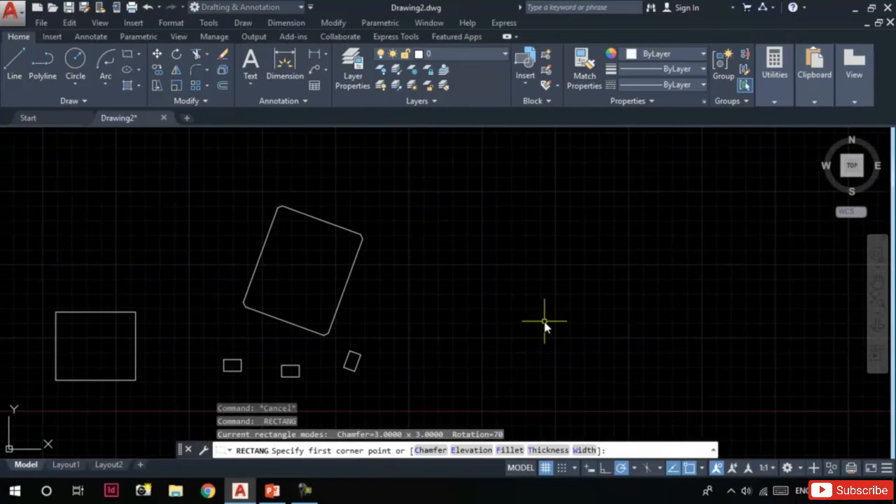
pyautogui.press('Escape')
pyautogui.press('Return')
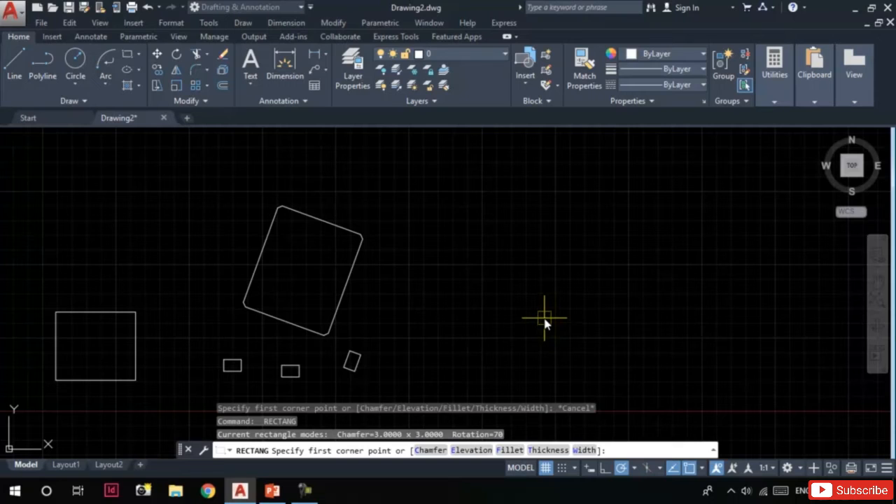
pyautogui.click(436, 450)
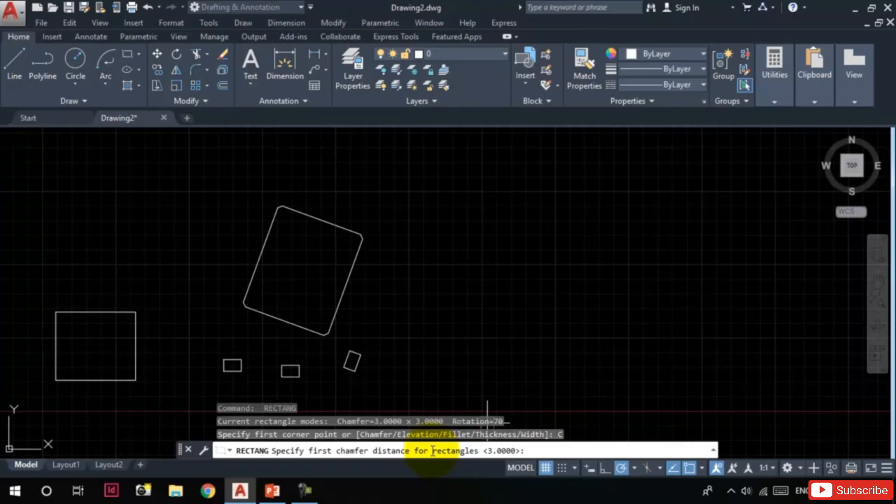
pyautogui.write('0')
pyautogui.press('Return')
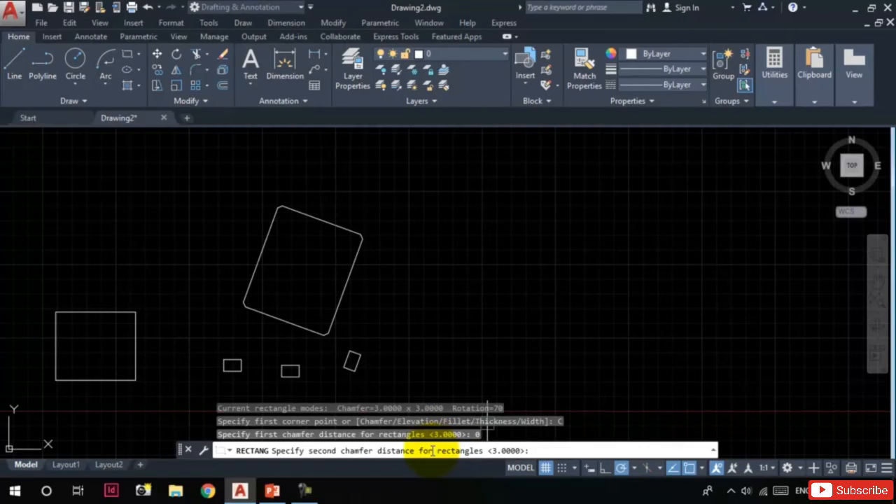
pyautogui.write('0')
pyautogui.press('Return')
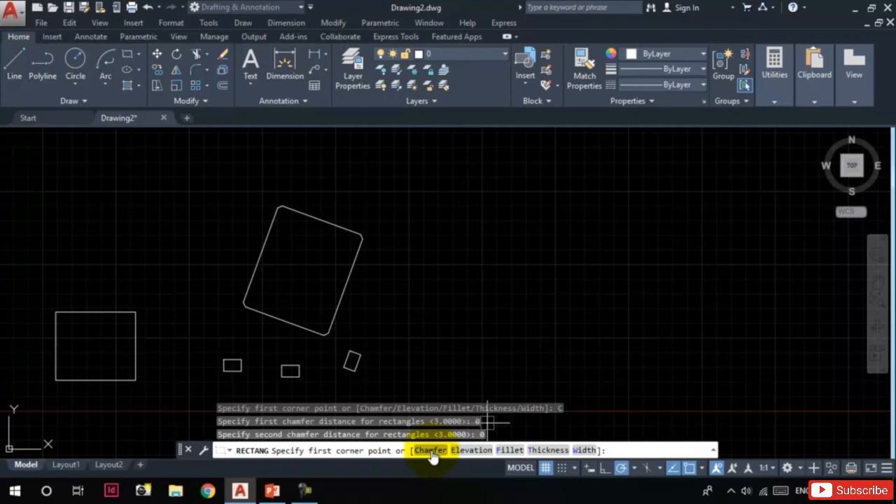
# Draw a freehand rectangle with a corner fillet radius of 3, to the right of the chamfered rectangle
pyautogui.click(510, 452)
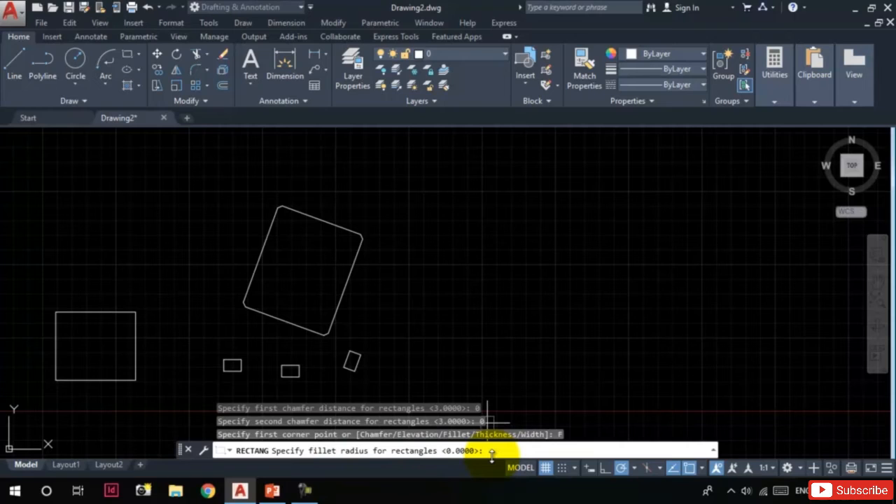
pyautogui.write('2')
pyautogui.press('Return')
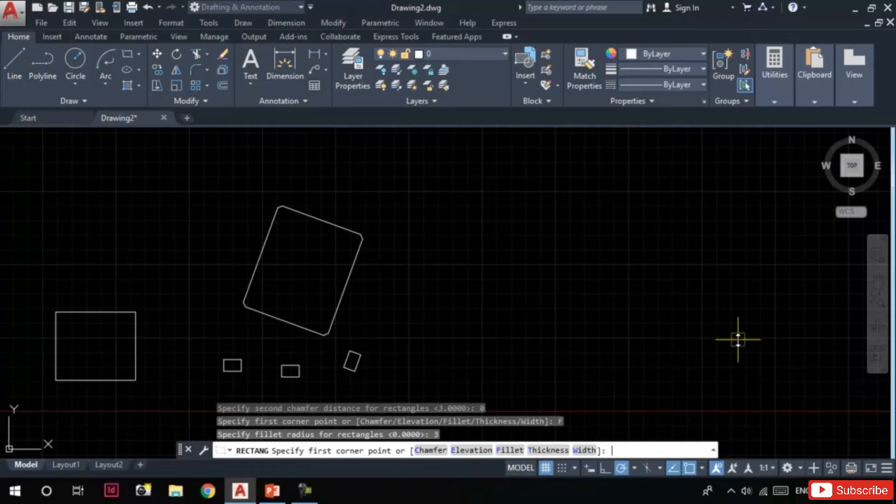
pyautogui.click(460, 319)
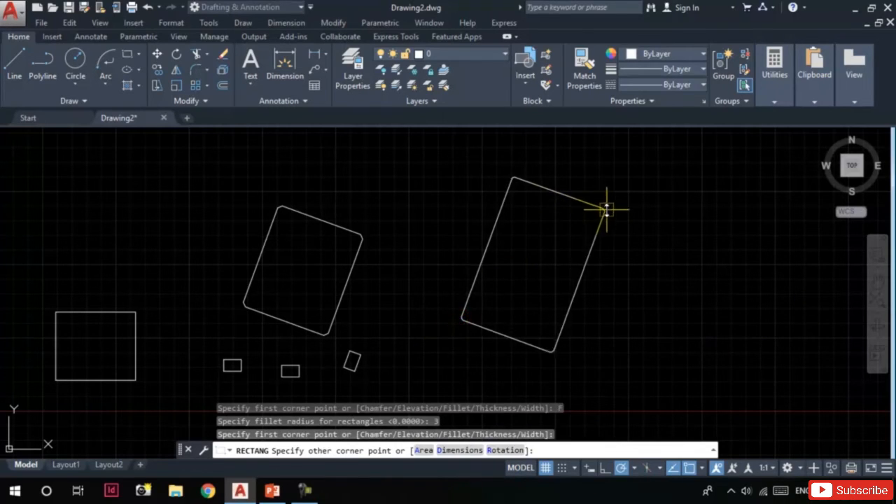
pyautogui.click(608, 215)
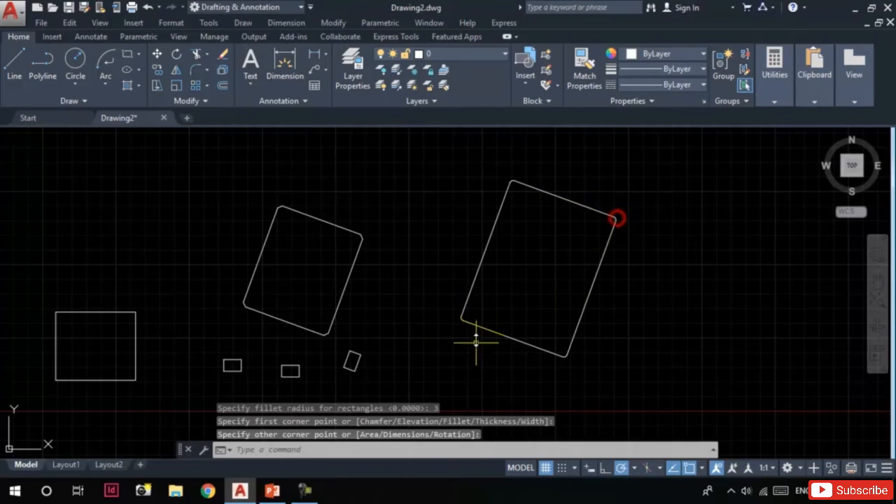
# Examine the rounded corners of the filleted rectangle up close
pyautogui.scroll(5, 476, 340)
pyautogui.scroll(4, 384, 340)
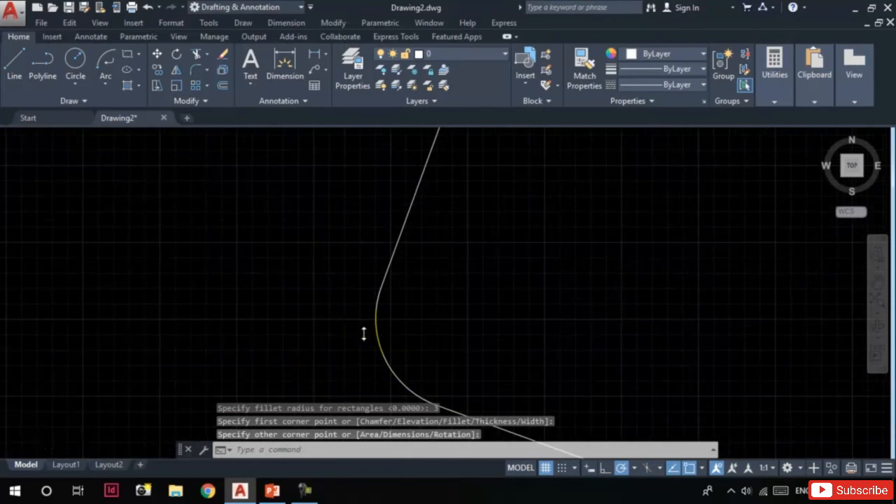
pyautogui.scroll(-5, 363, 334)
pyautogui.moveTo(363, 333); pyautogui.dragTo(436, 392, button='middle')
pyautogui.moveTo(432, 239); pyautogui.dragTo(422, 283, button='middle')
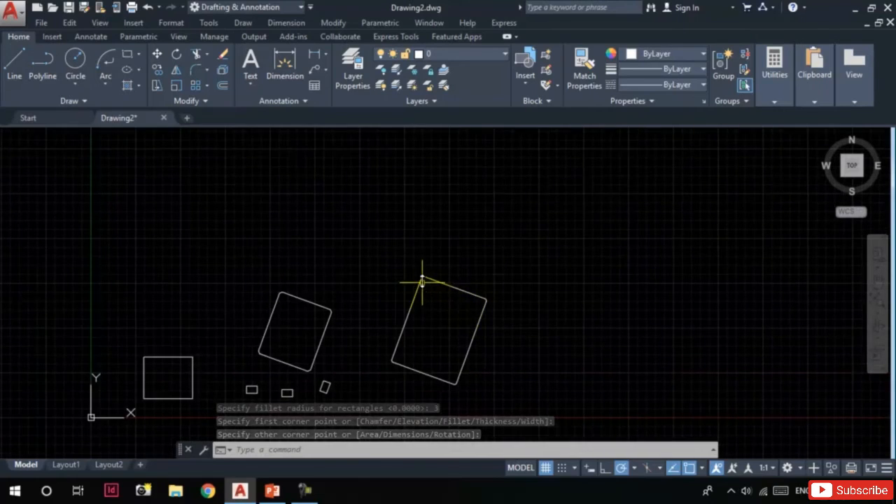
pyautogui.scroll(6, 425, 279)
pyautogui.scroll(-3, 436, 283)
pyautogui.moveTo(689, 379); pyautogui.dragTo(572, 281, button='middle')
pyautogui.scroll(2, 564, 279)
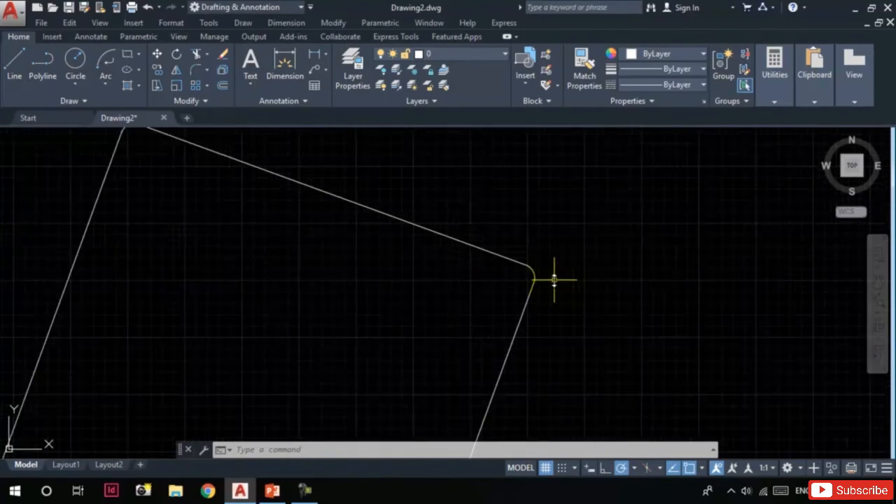
pyautogui.scroll(-10, 486, 320)
pyautogui.scroll(5, 476, 329)
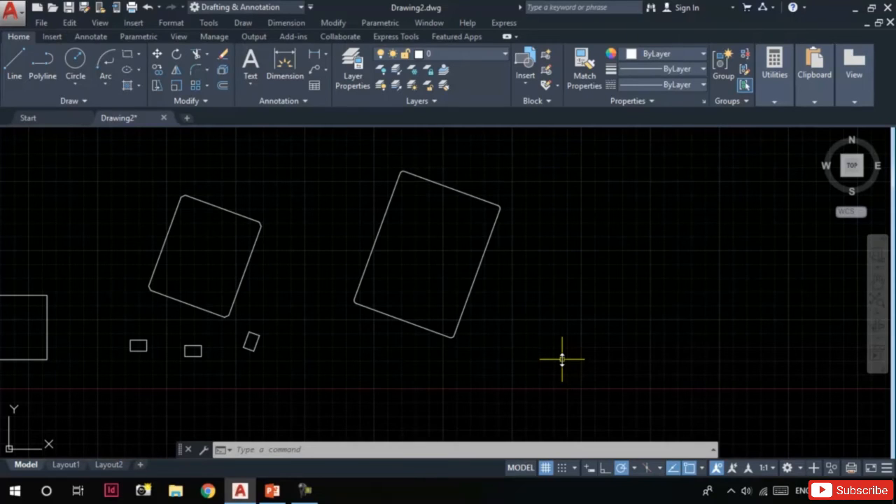
# Draw another filleted rectangle with rotation angle 0, to the right of the tilted filleted one
pyautogui.press('Return')
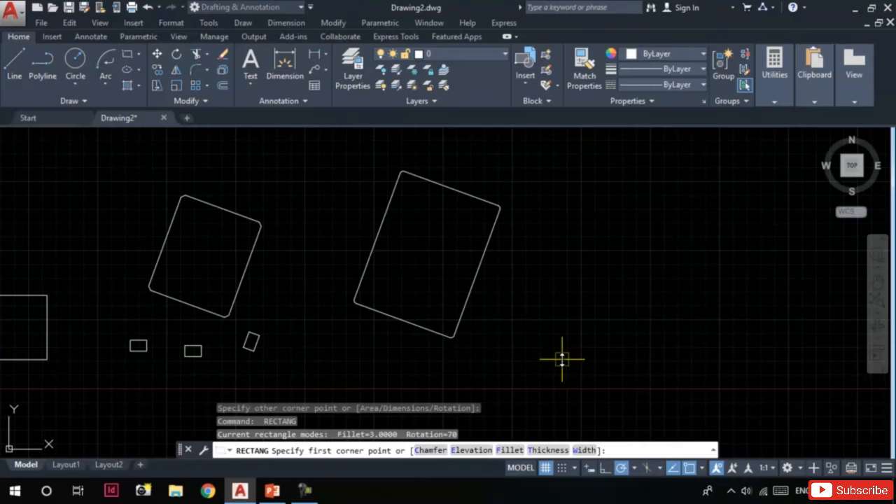
pyautogui.click(574, 339)
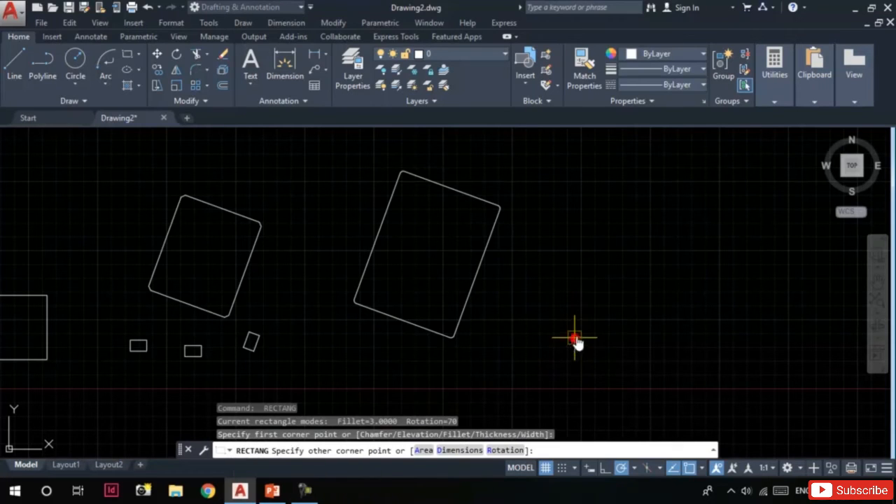
pyautogui.click(501, 450)
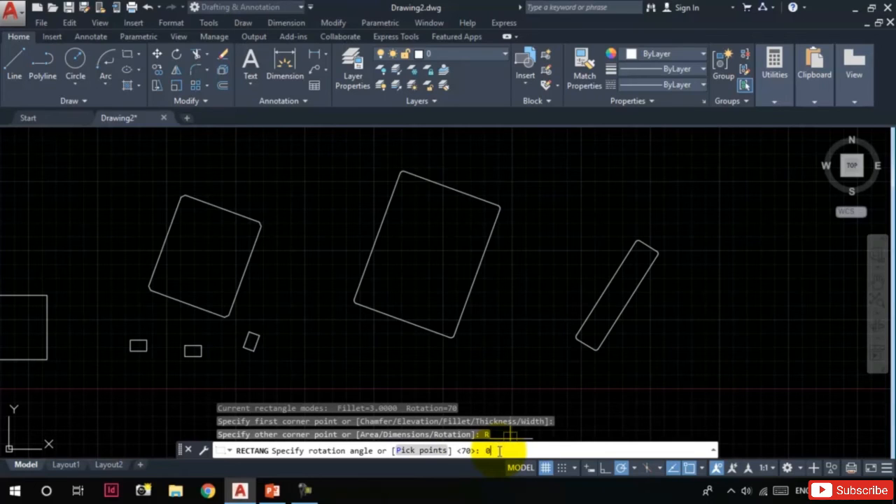
pyautogui.write('0')
pyautogui.press('Return')
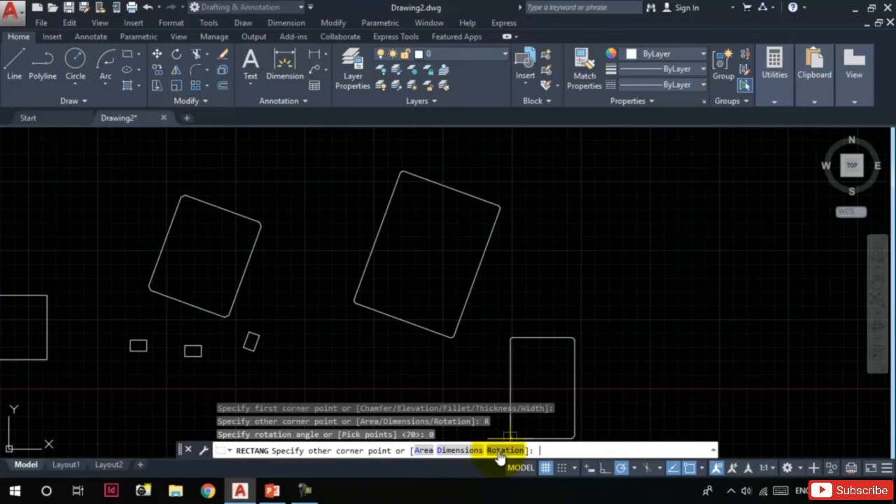
pyautogui.click(741, 223)
pyautogui.press('Escape')
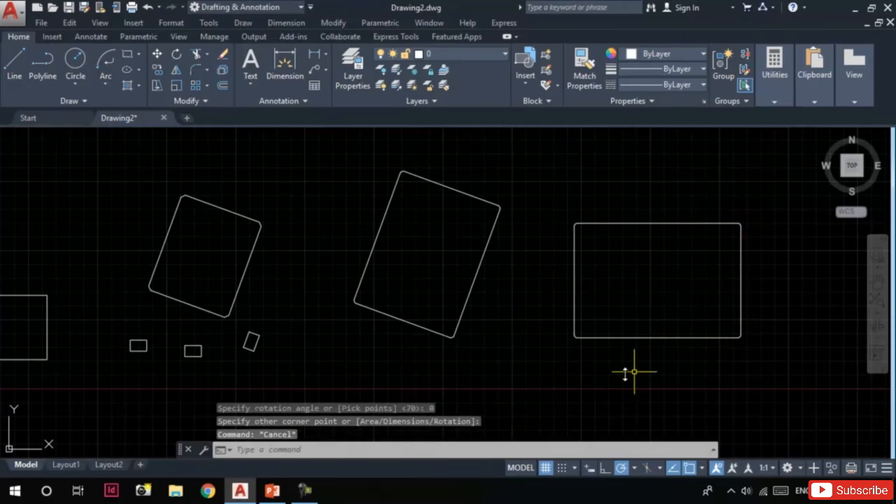
# Start another rectangle and set its elevation to 20
pyautogui.scroll(3, 653, 343)
pyautogui.scroll(-4, 603, 341)
pyautogui.press('Return')
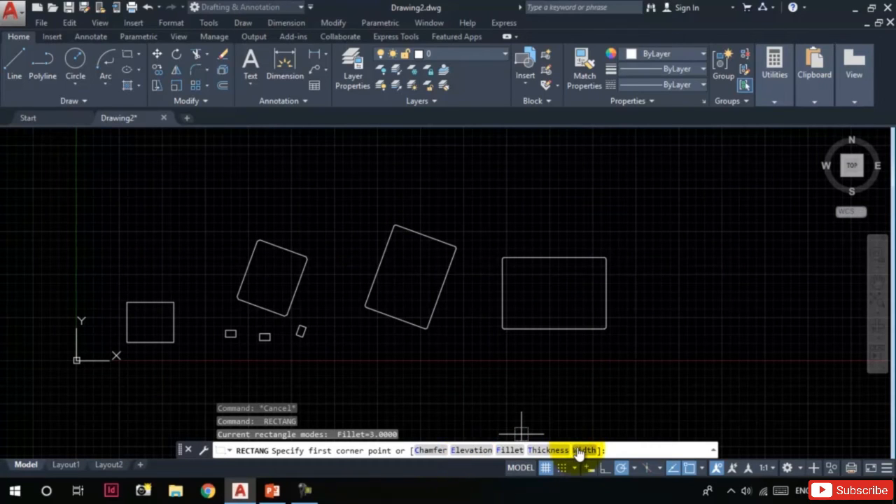
pyautogui.click(471, 452)
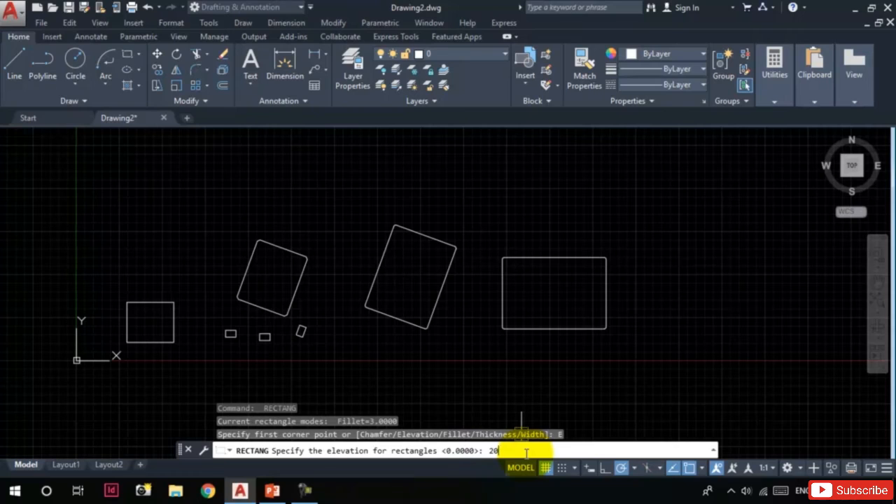
pyautogui.press('Return')
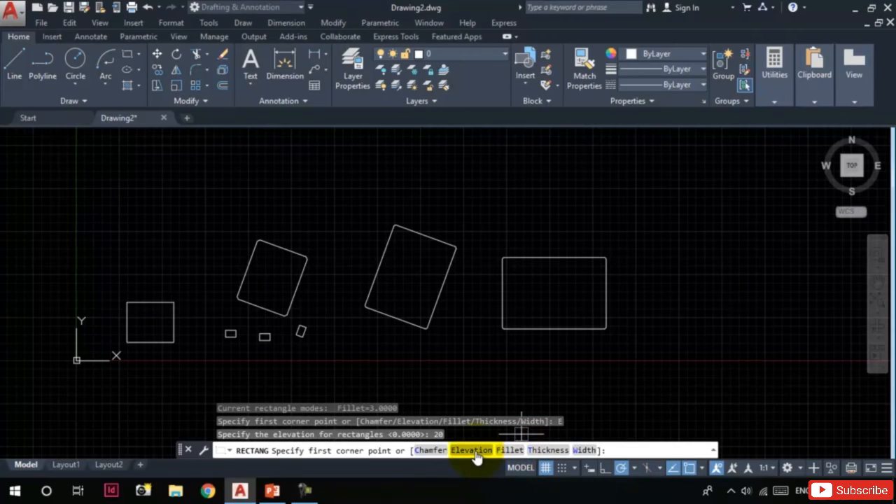
# Set the rectangle's thickness to 5 and its line width to 3
pyautogui.click(547, 450)
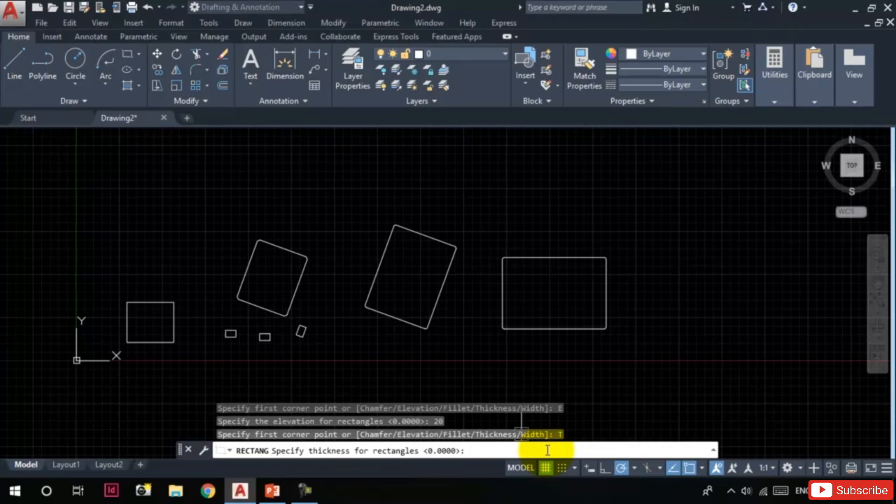
pyautogui.write('5')
pyautogui.press('Return')
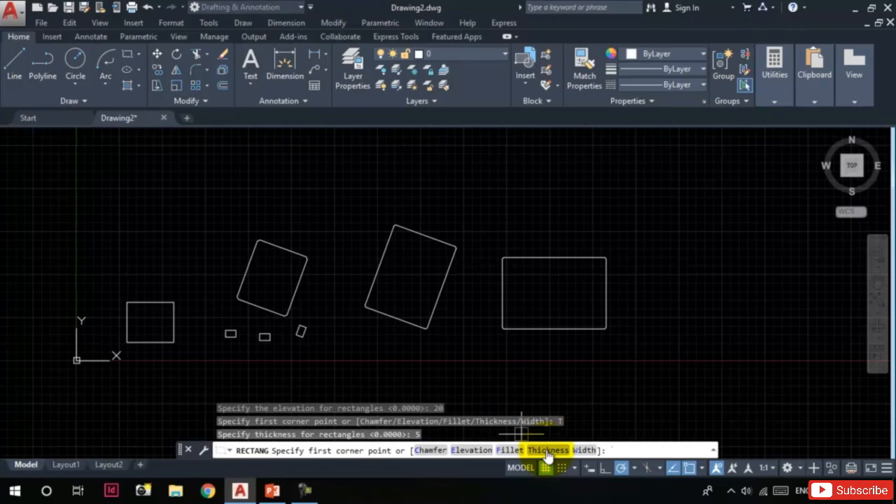
pyautogui.click(583, 450)
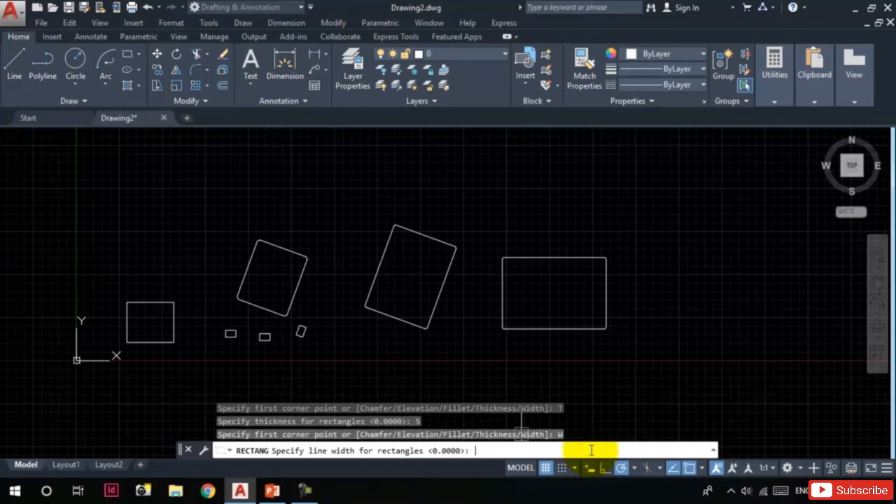
pyautogui.press('Return')
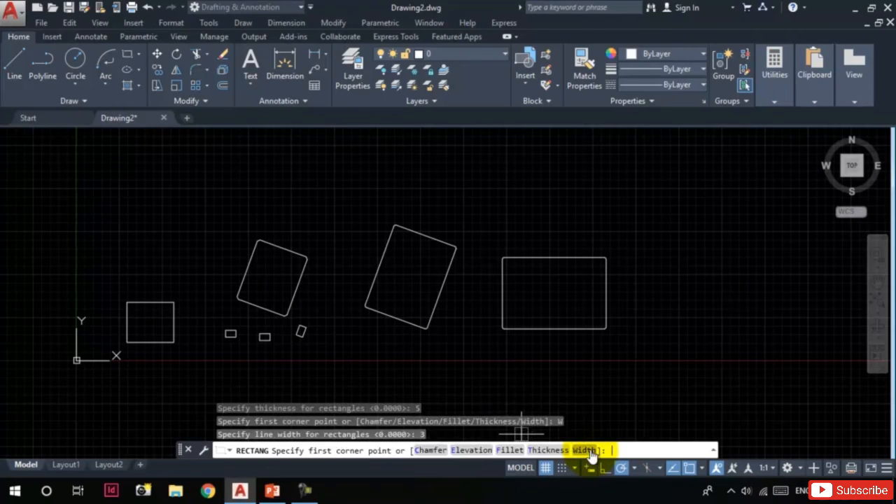
# Draw the rectangle freehand in the empty area above the row of existing rectangles
pyautogui.moveTo(526, 369); pyautogui.dragTo(440, 372, button='middle')
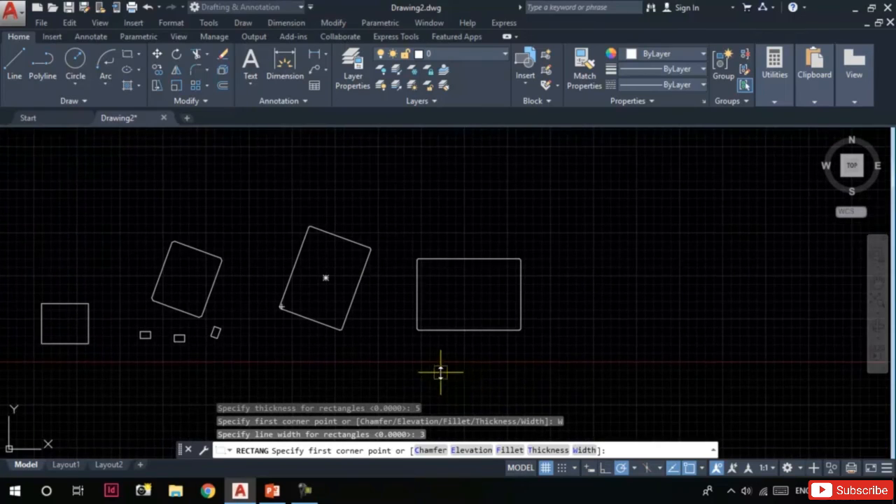
pyautogui.scroll(-1, 442, 372)
pyautogui.moveTo(536, 370); pyautogui.dragTo(453, 371, button='middle')
pyautogui.moveTo(556, 270); pyautogui.dragTo(570, 349, button='middle')
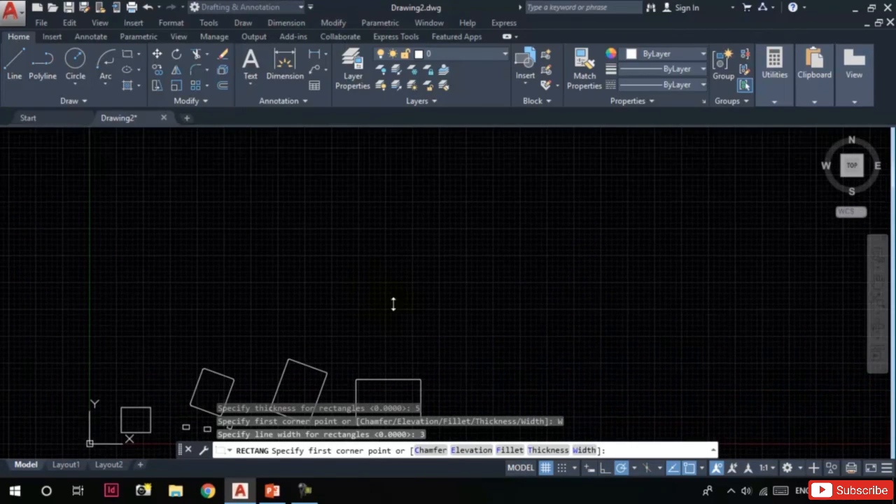
pyautogui.moveTo(269, 272); pyautogui.dragTo(340, 287, button='middle')
pyautogui.click(311, 276)
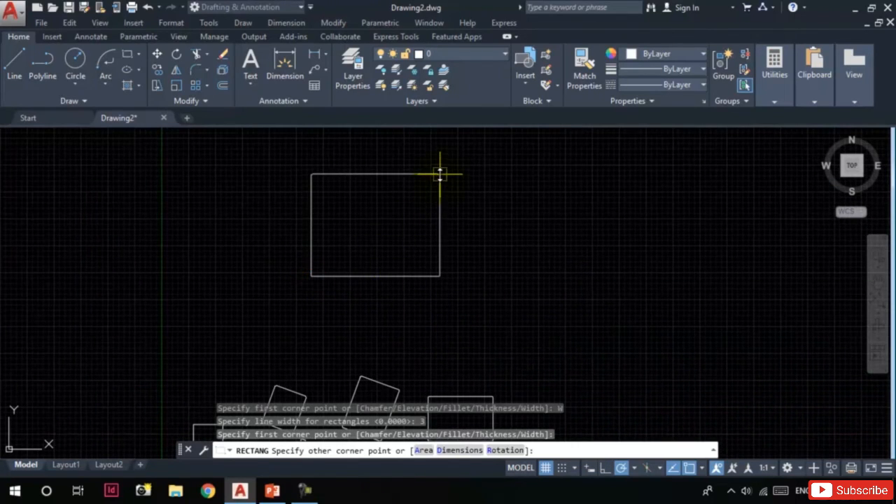
pyautogui.click(440, 175)
pyautogui.press('Escape')
pyautogui.press('Escape')
pyautogui.press('Escape')
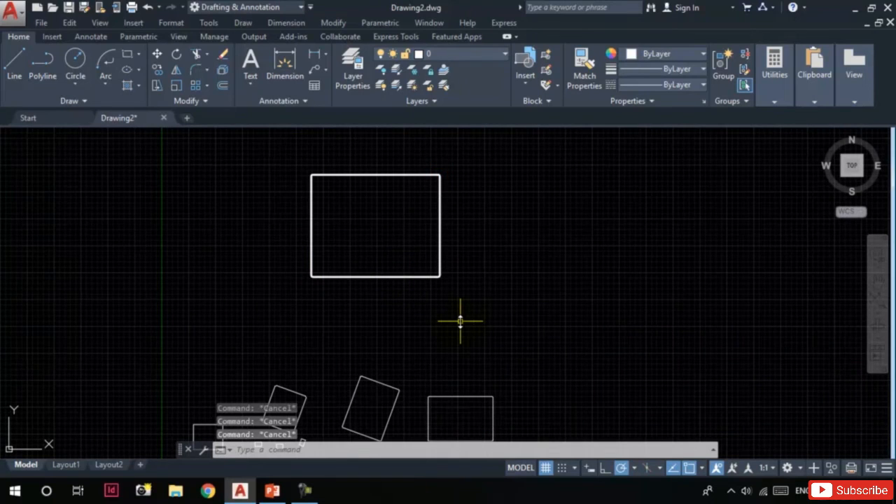
# Examine the line width and rounded corners of the new rectangle in the top view
pyautogui.scroll(5, 314, 176)
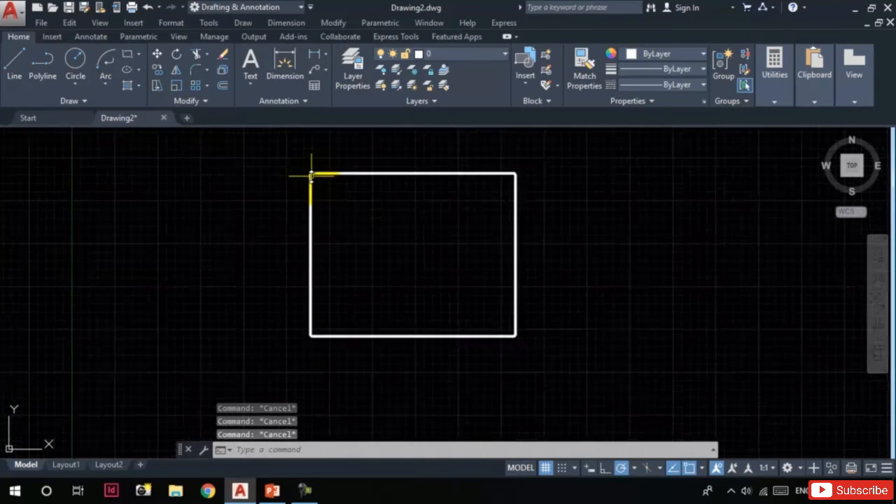
pyautogui.scroll(-5, 250, 240)
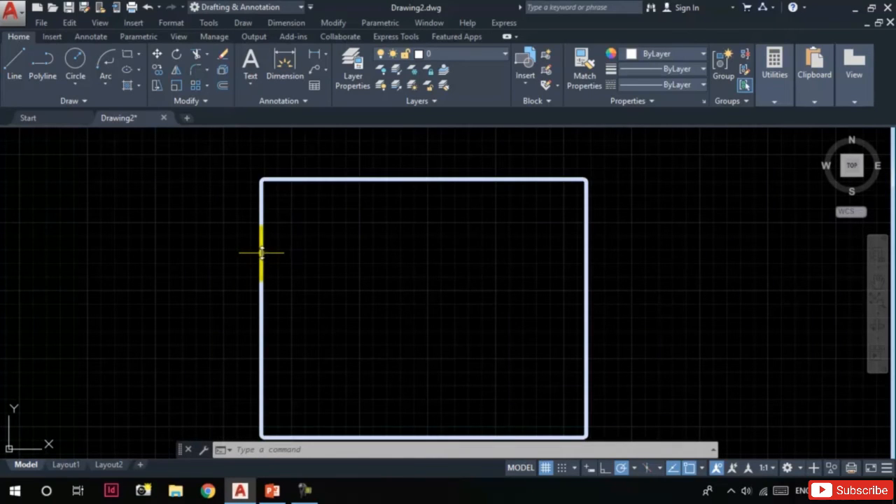
pyautogui.scroll(-2, 234, 248)
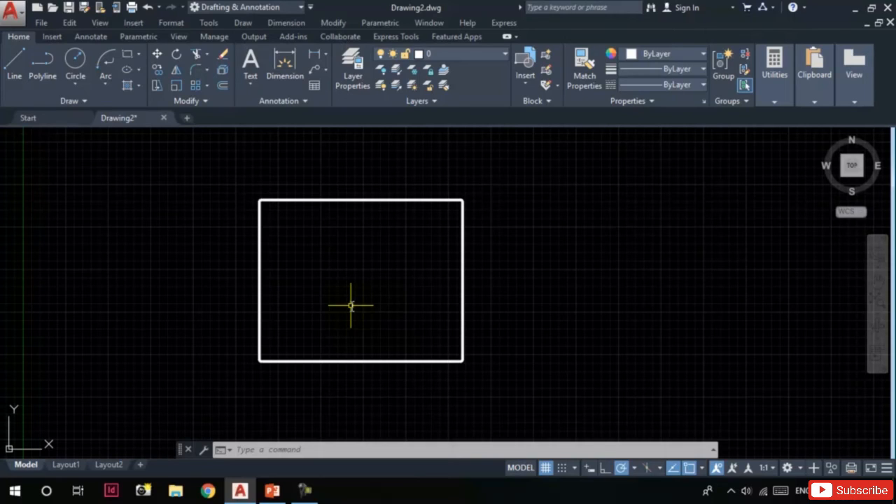
pyautogui.scroll(-2, 302, 302)
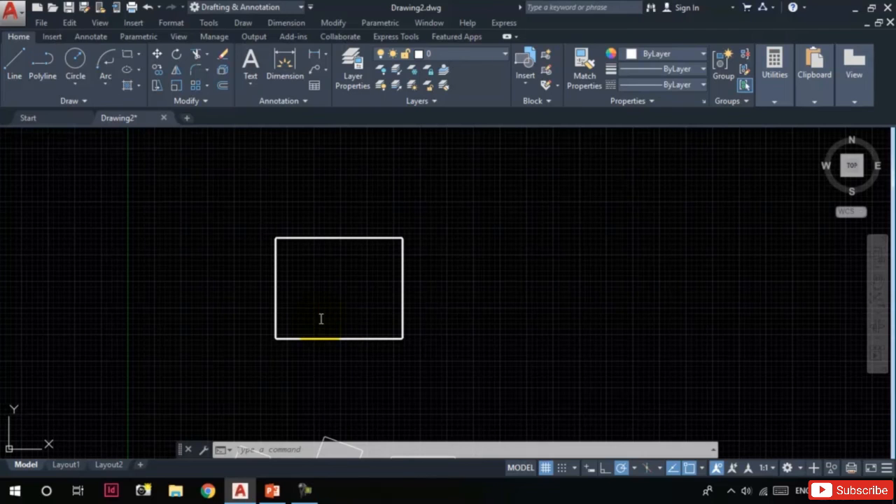
# Examine the new rectangle's thickness and its elevation above the other rectangles in a tilted 3D view and the front view
pyautogui.keyDown('shift'); pyautogui.moveTo(322, 316); pyautogui.dragTo(320, 226, button='middle'); pyautogui.keyUp('shift')
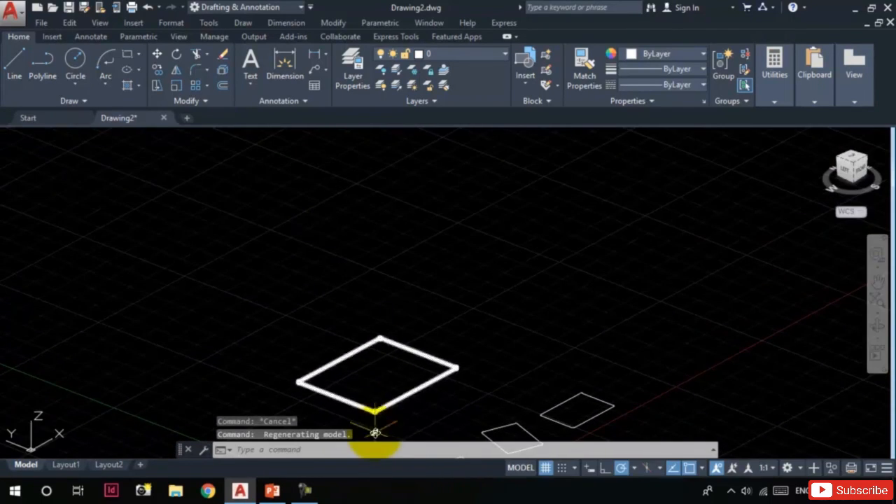
pyautogui.scroll(10, 362, 366)
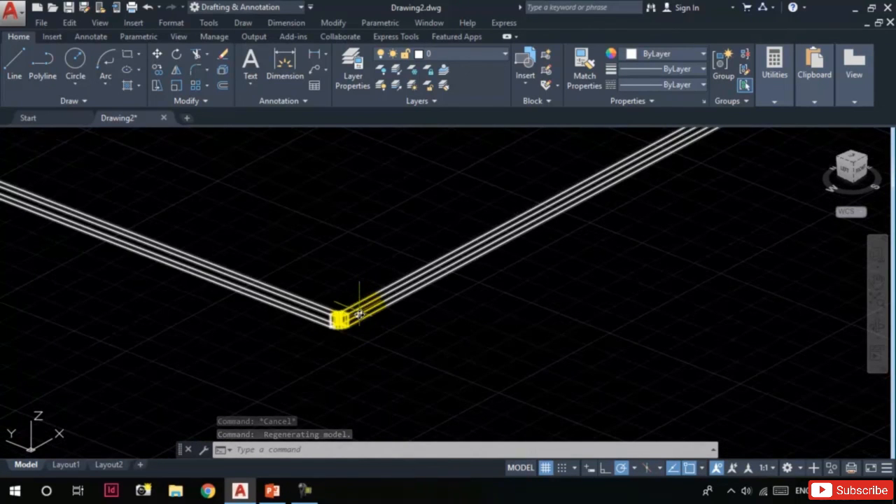
pyautogui.scroll(-8, 360, 356)
pyautogui.keyDown('shift'); pyautogui.moveTo(371, 386); pyautogui.dragTo(326, 354, button='middle'); pyautogui.keyUp('shift')
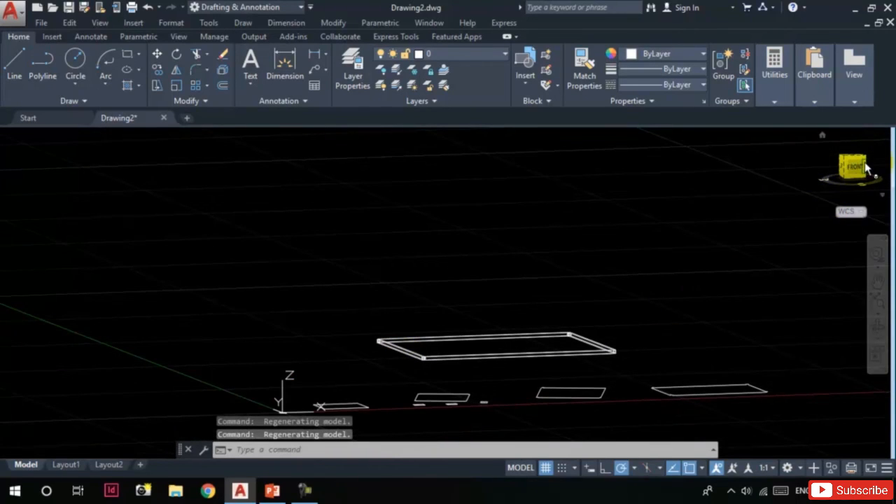
pyautogui.click(868, 168)
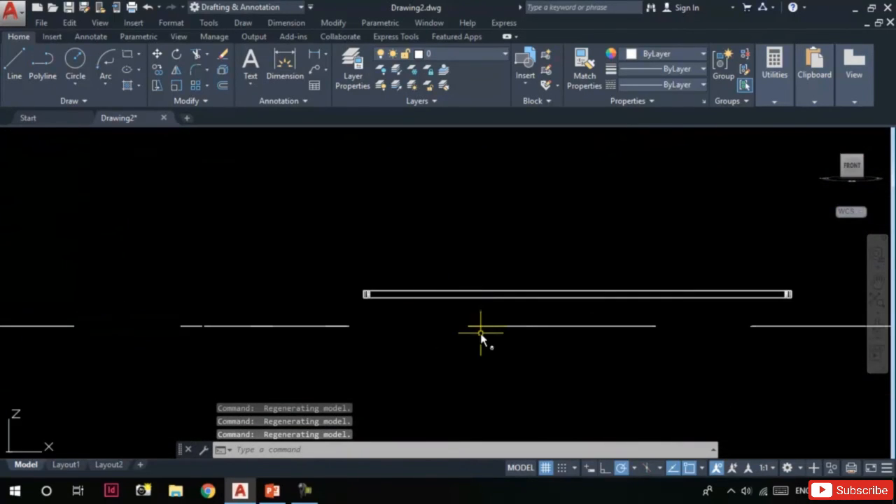
pyautogui.moveTo(481, 336); pyautogui.dragTo(433, 296, button='middle')
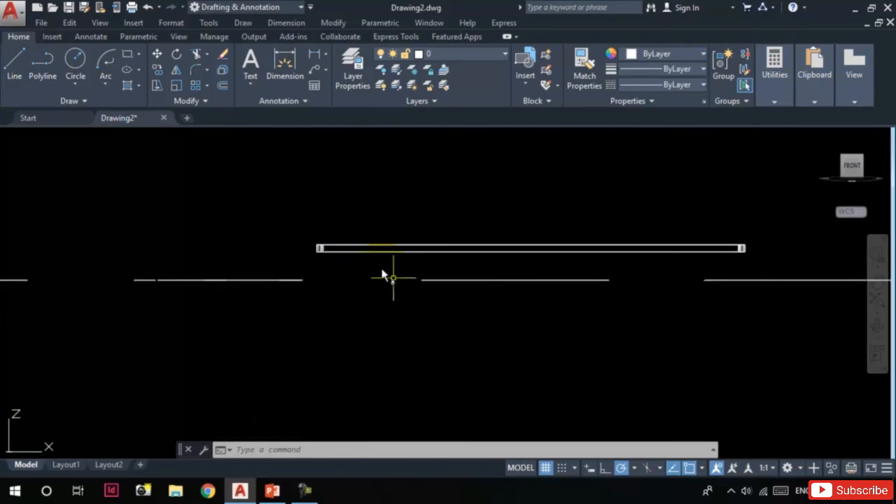
pyautogui.scroll(4, 347, 269)
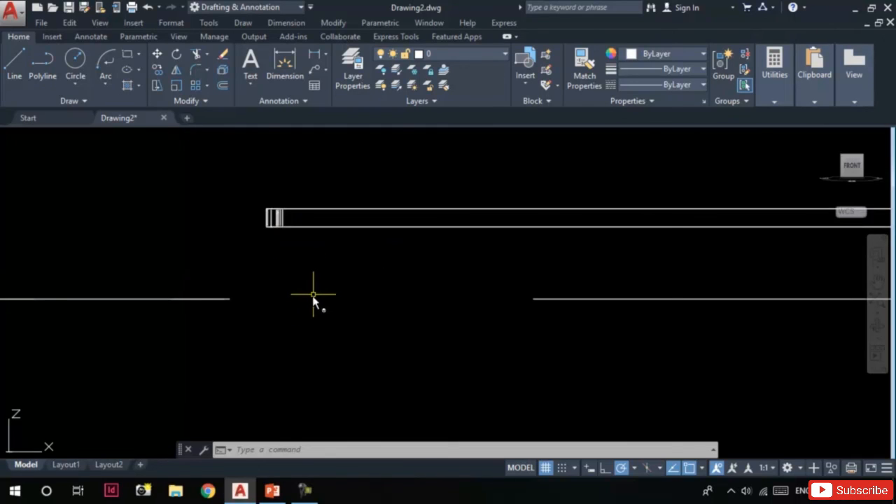
pyautogui.scroll(-2, 312, 294)
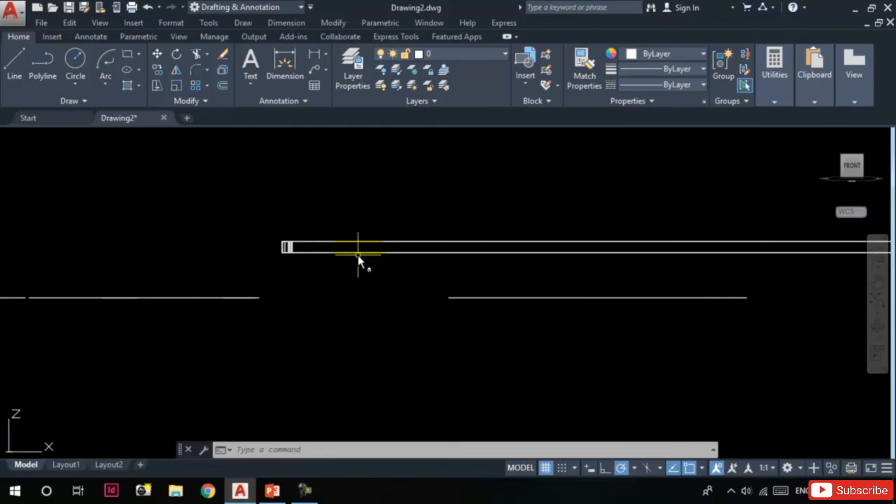